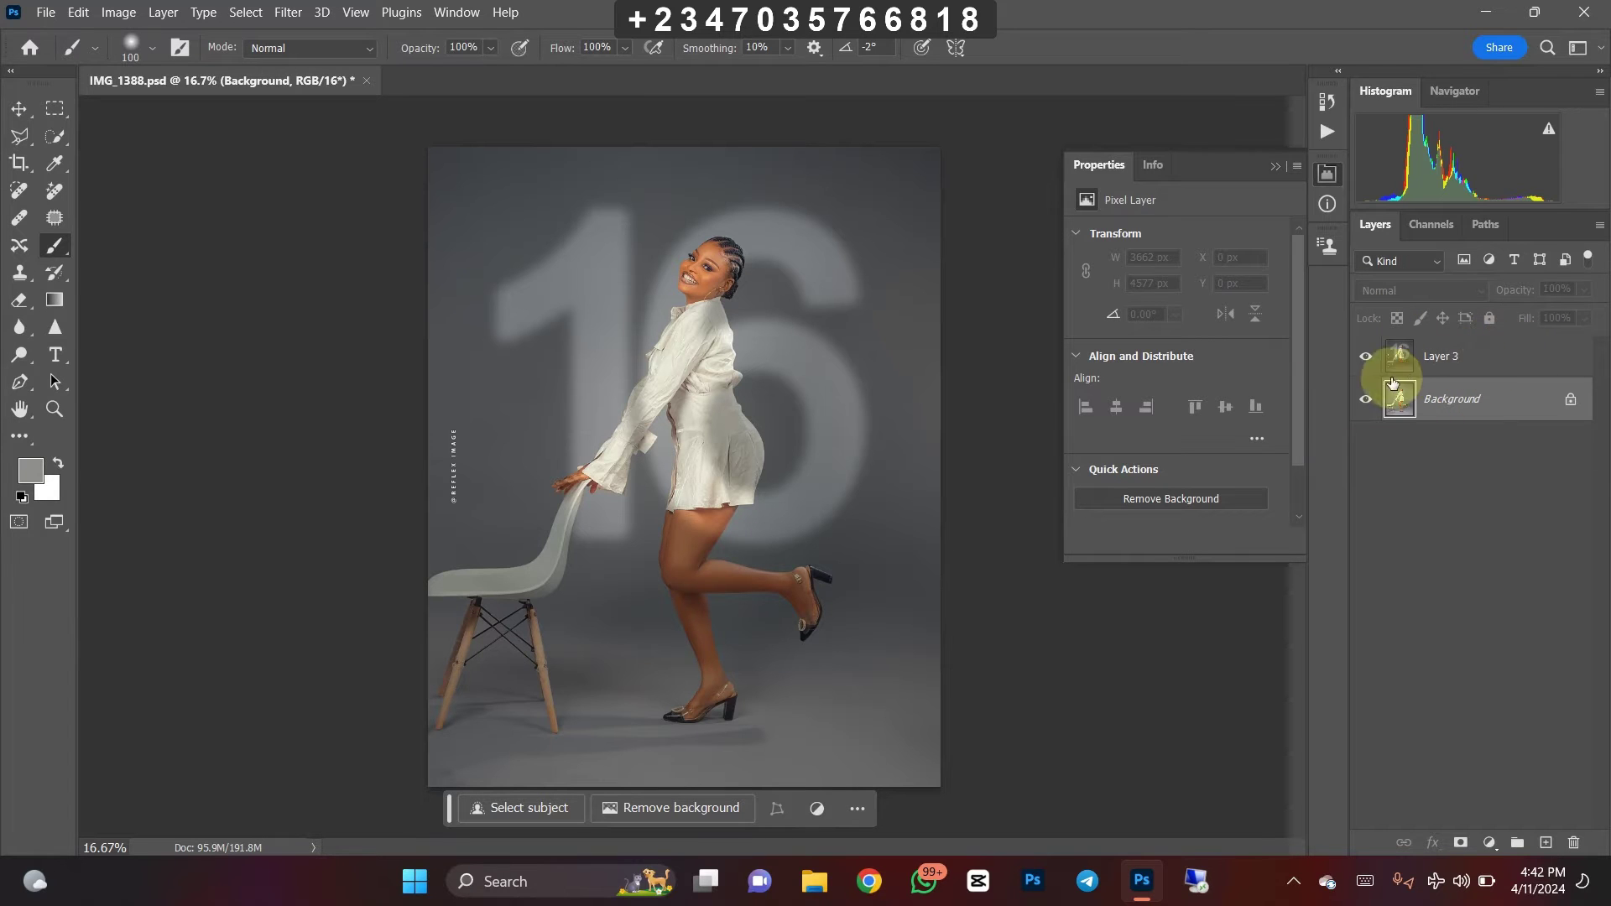
- Delete Layer 3 above the Background so only the original photo remains
click(1367, 357)
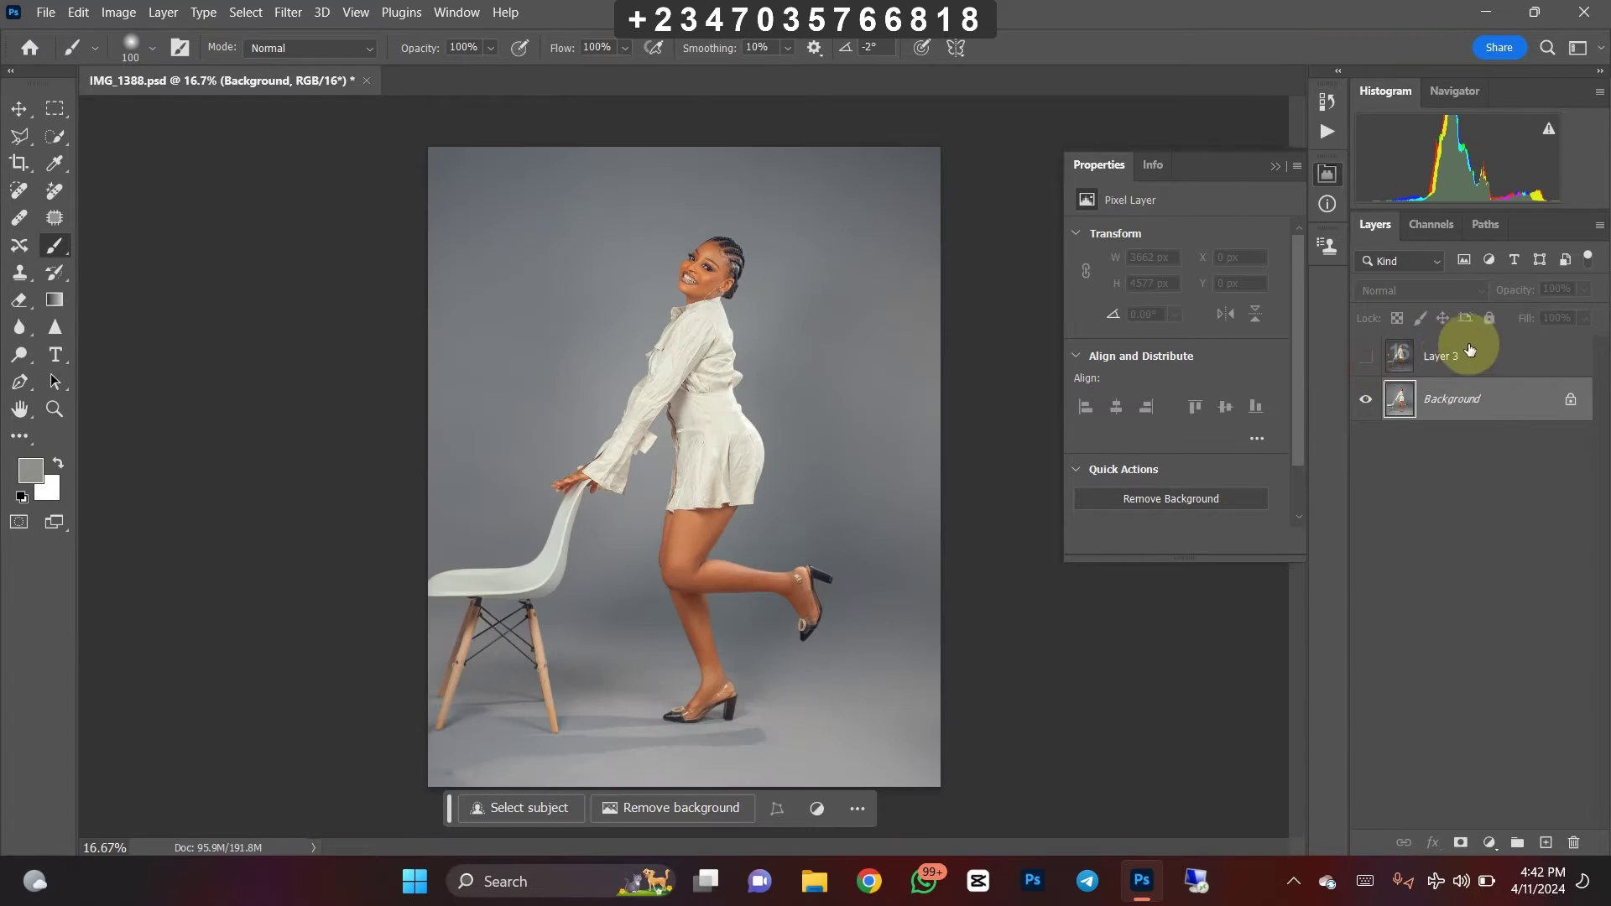
click(1460, 359)
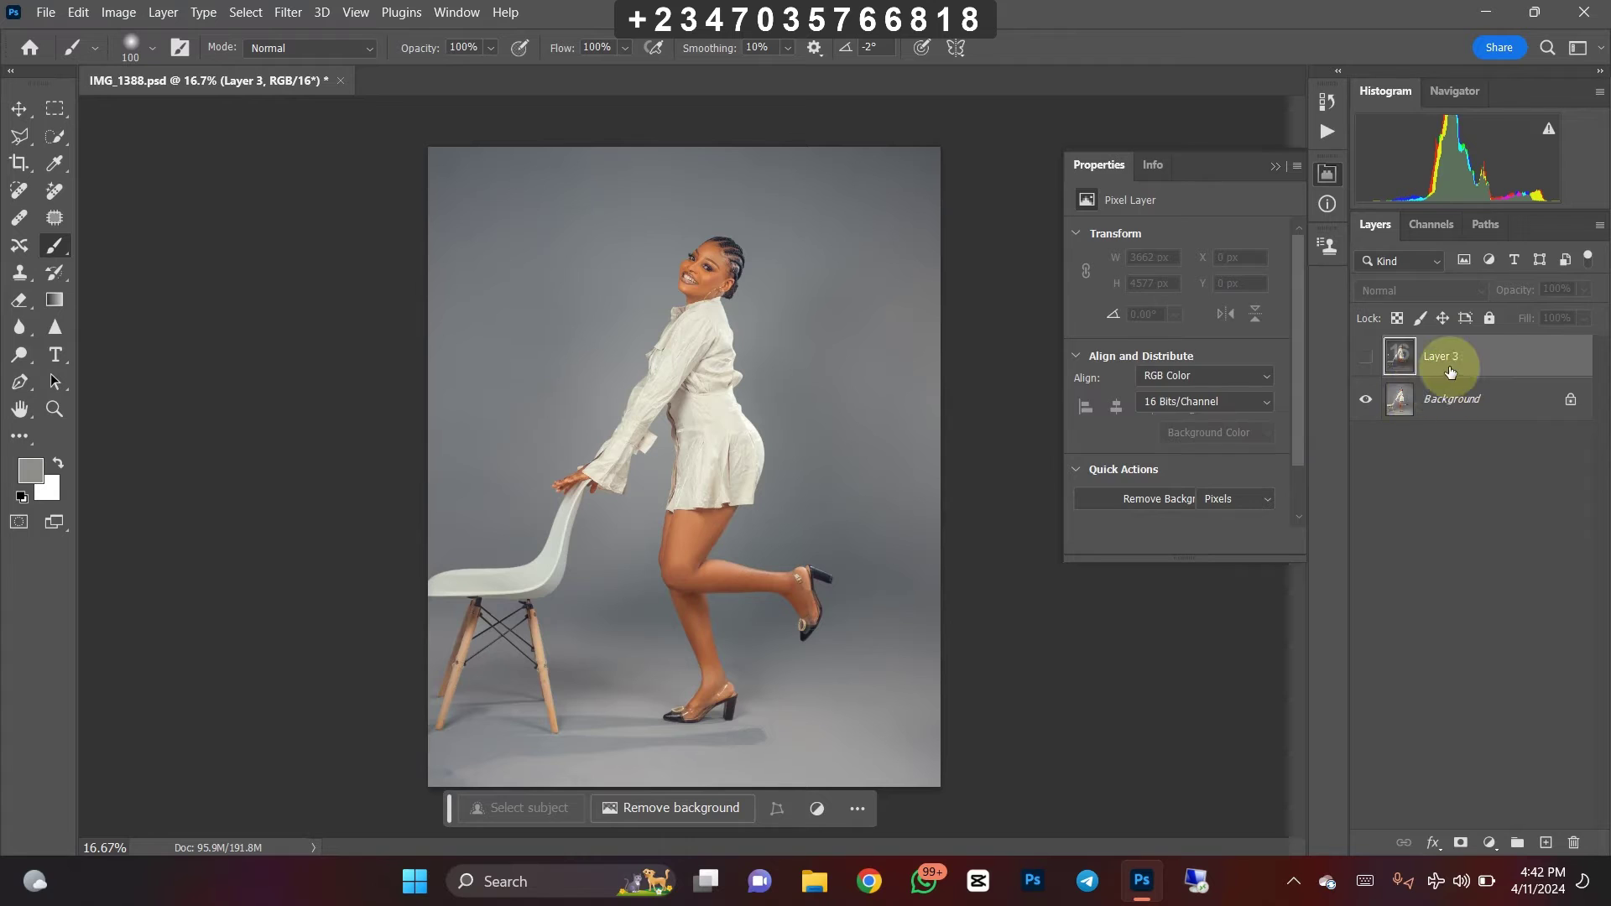
key(Delete)
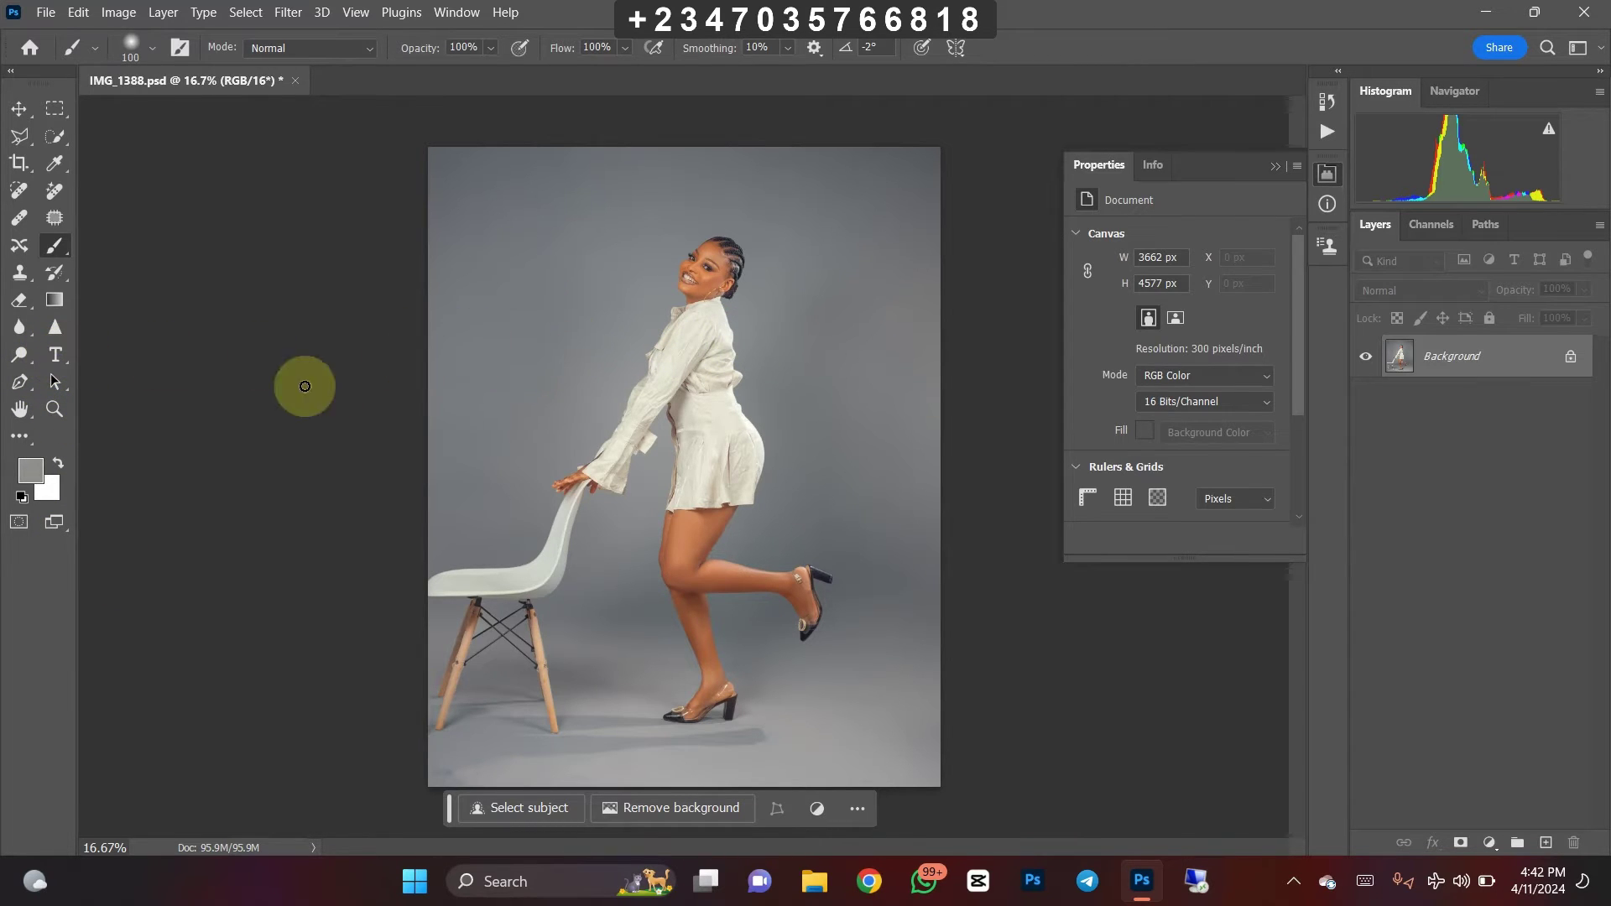
- Add the horizontal text "16" in white 72 pt Arial Regular beside the woman's shoulder
click(57, 355)
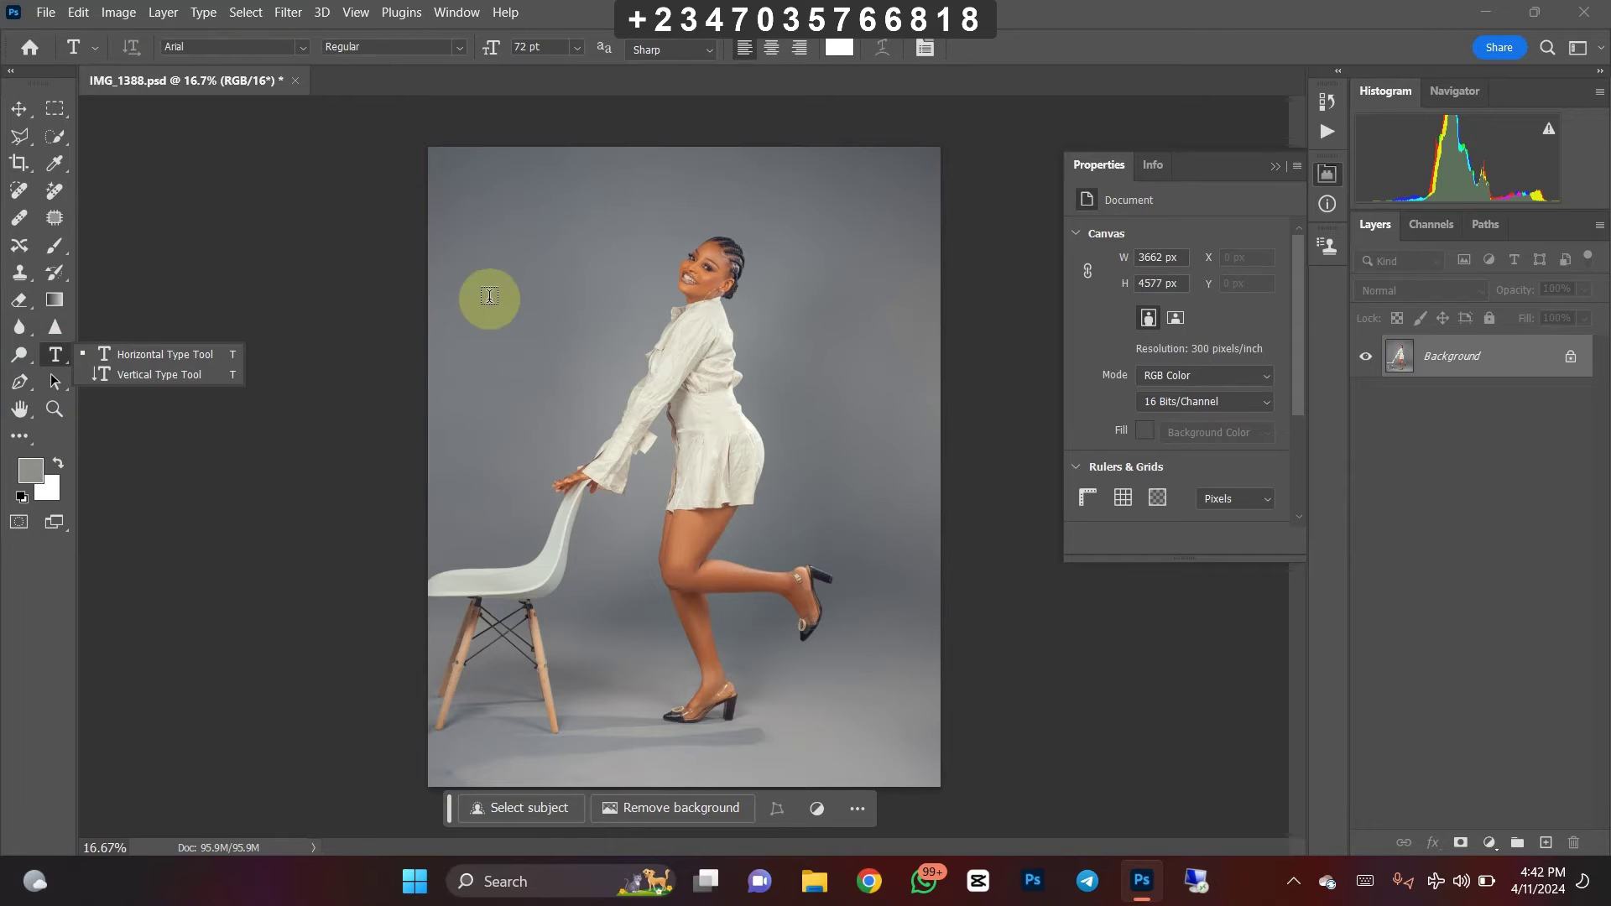
click(552, 324)
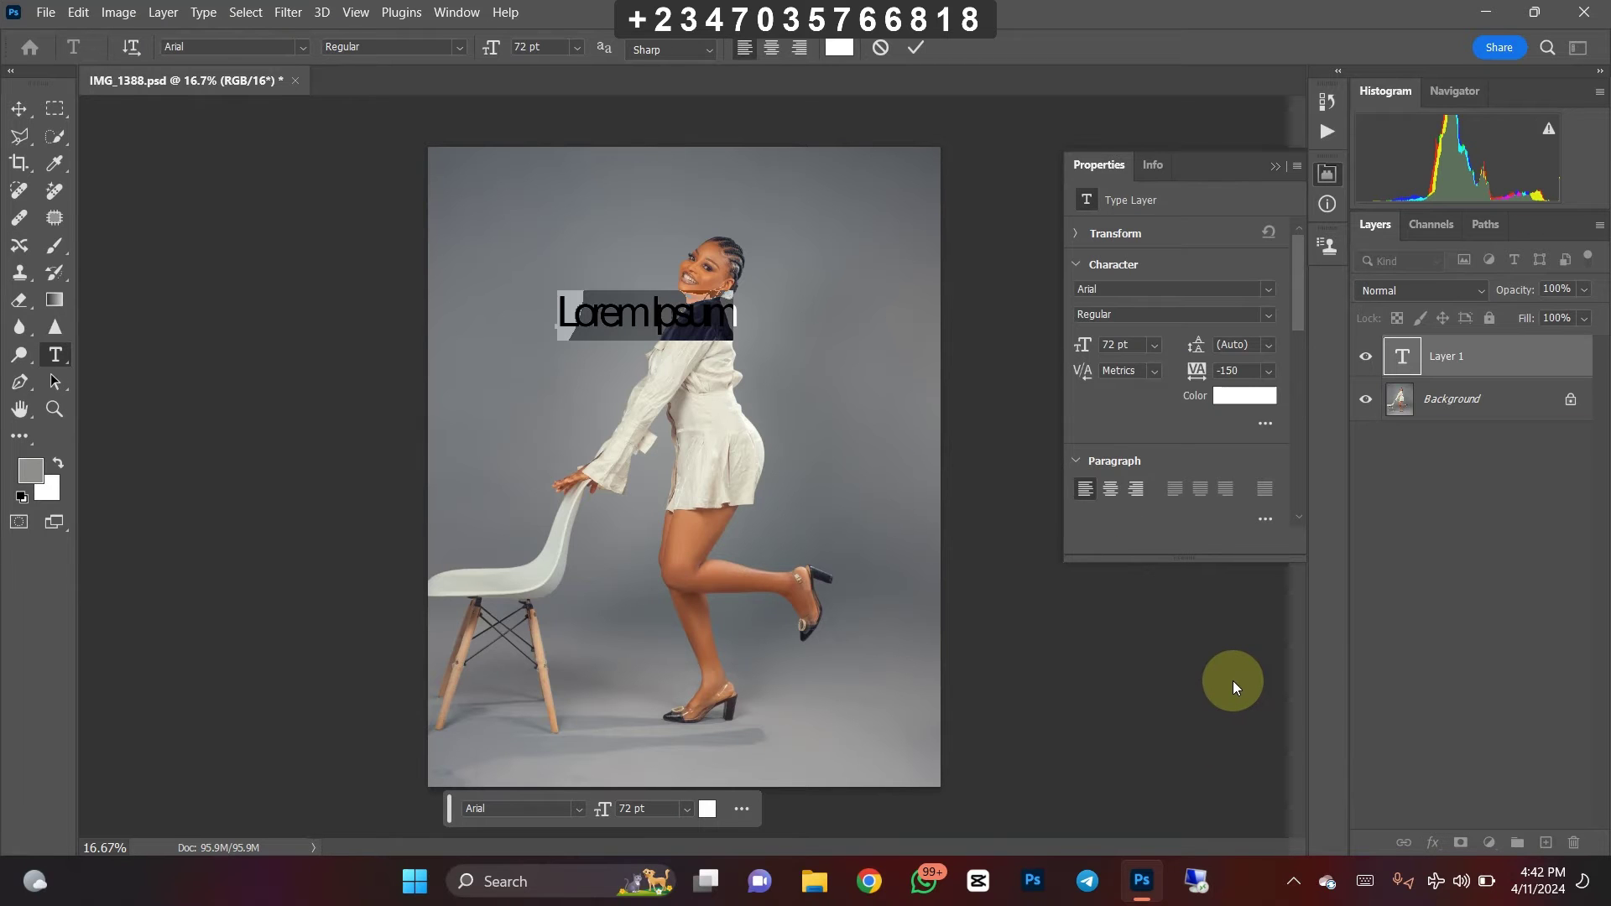
text(16)
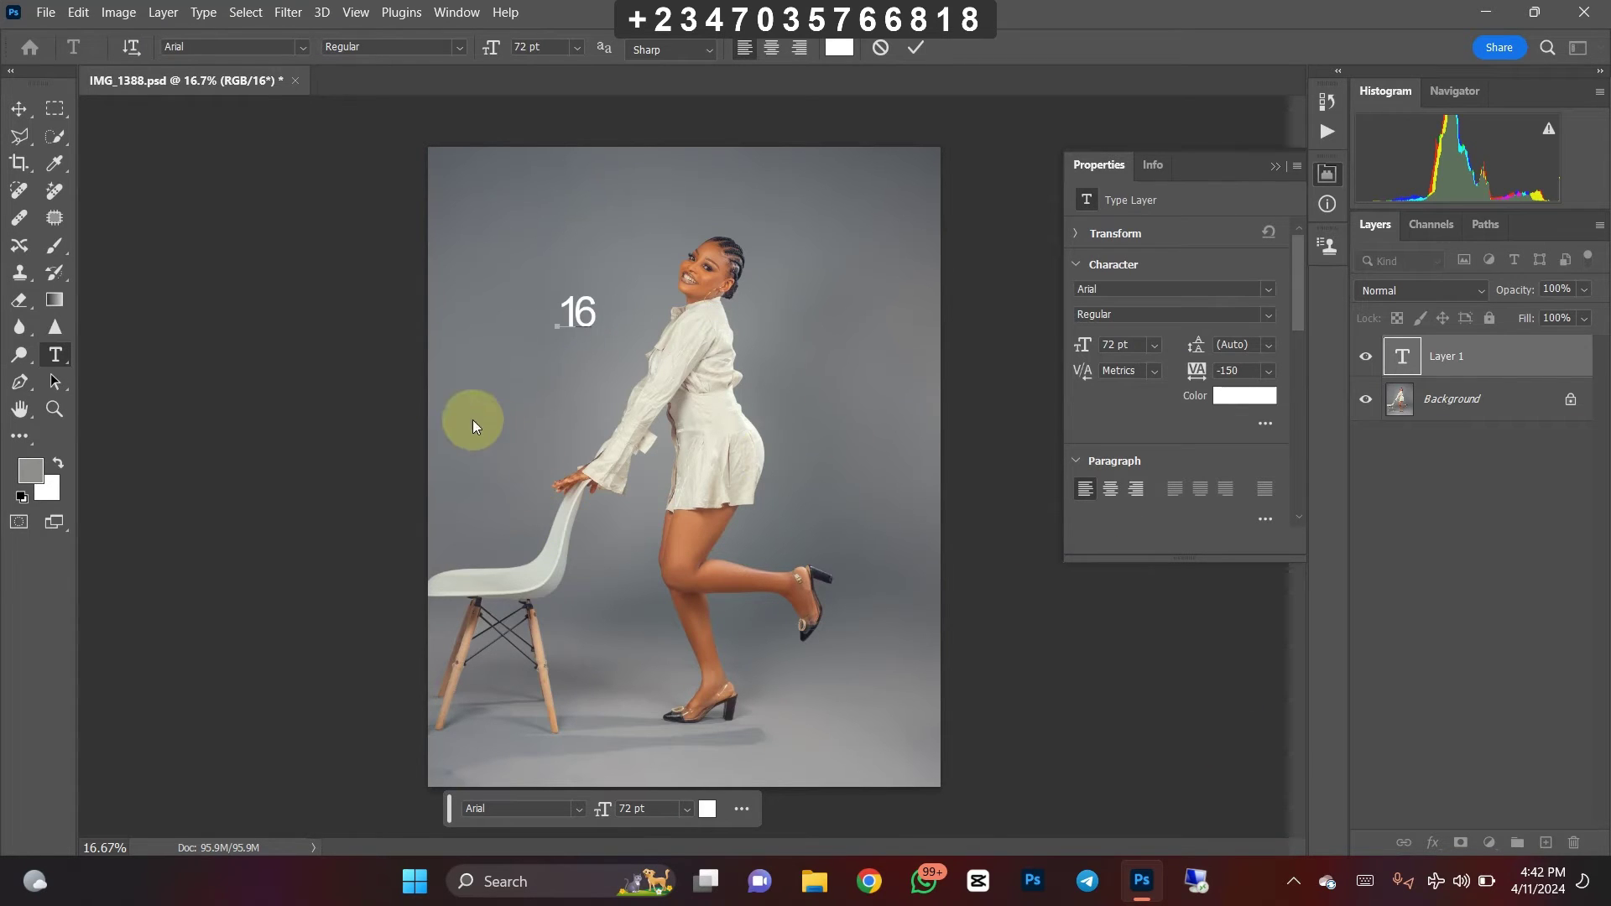
click(19, 108)
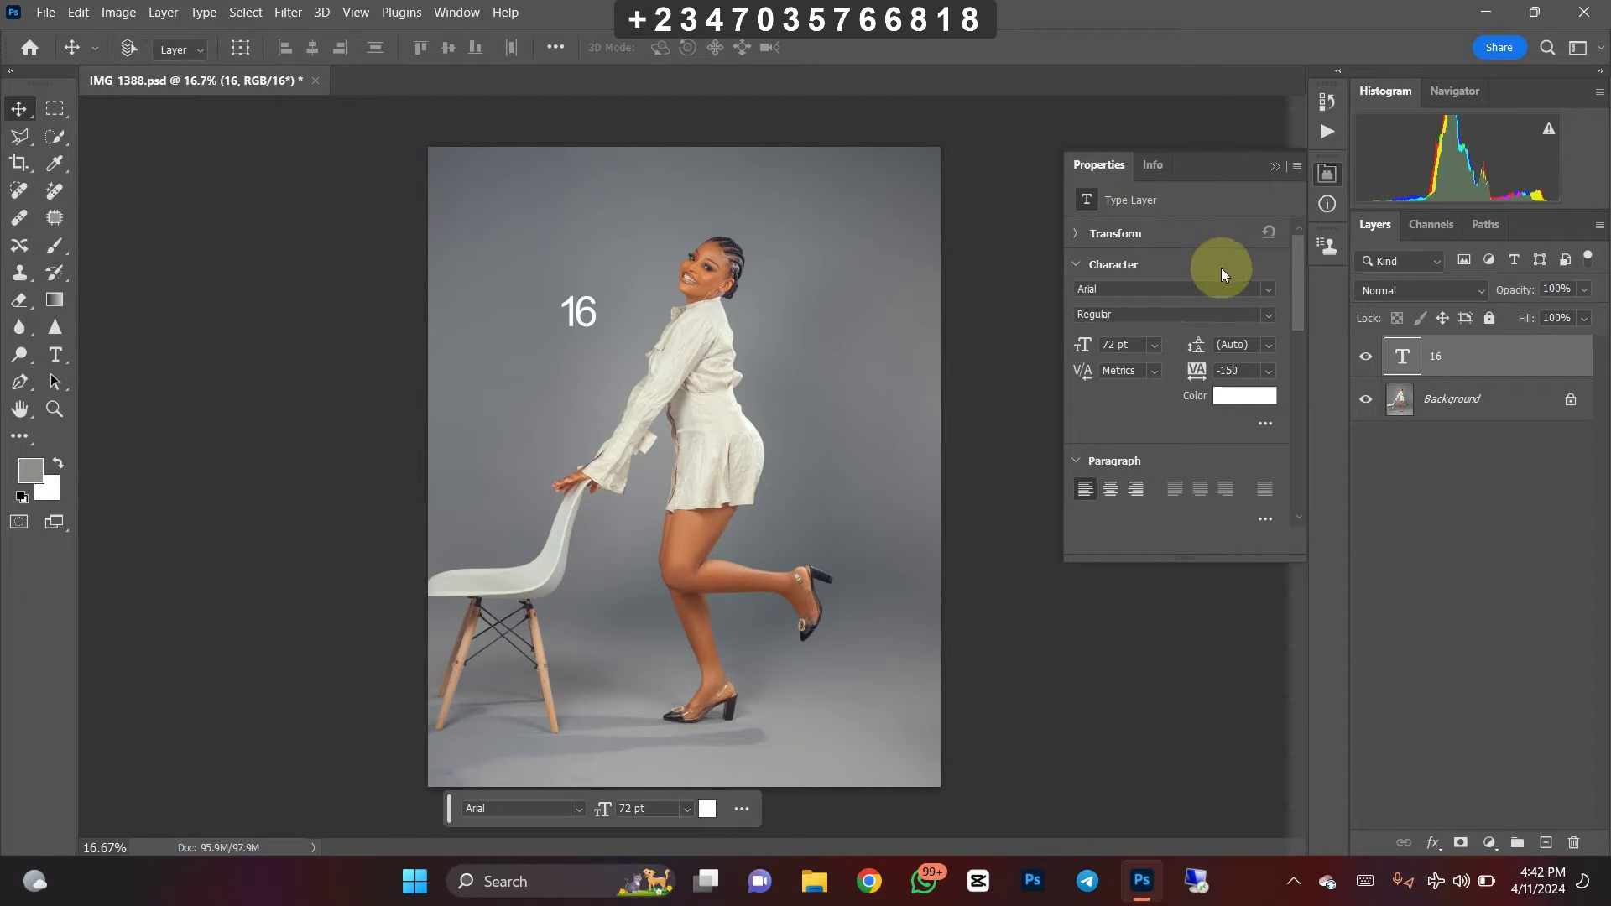
- Scale the 16 text up to about 931% and position it over the woman's upper body
key(ctrl+t)
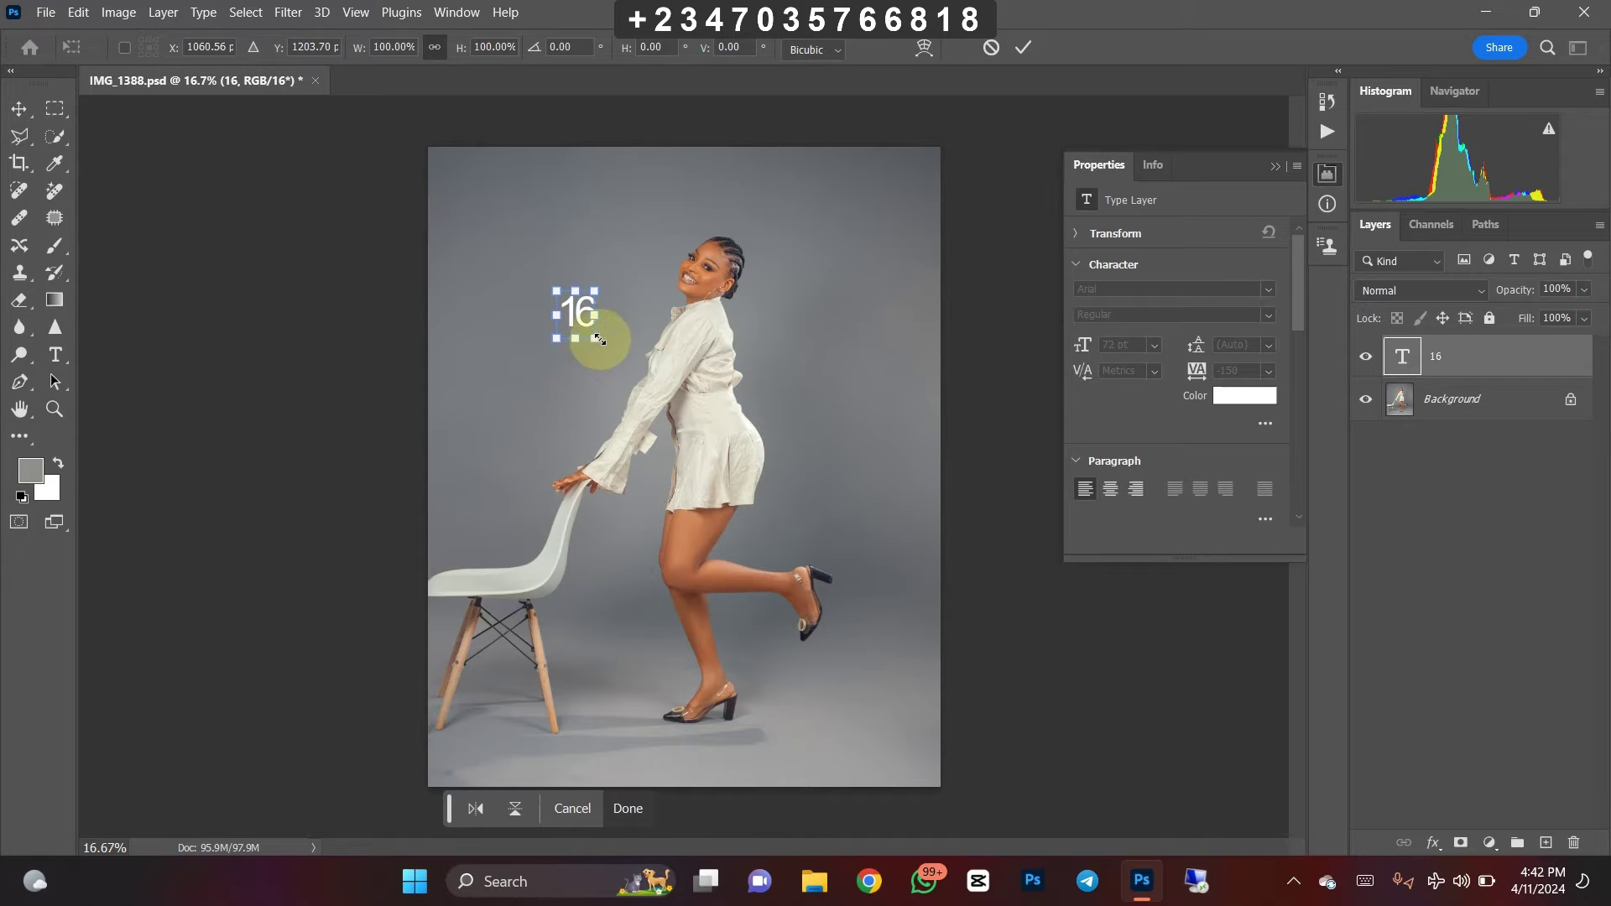
drag(598, 342, 924, 493)
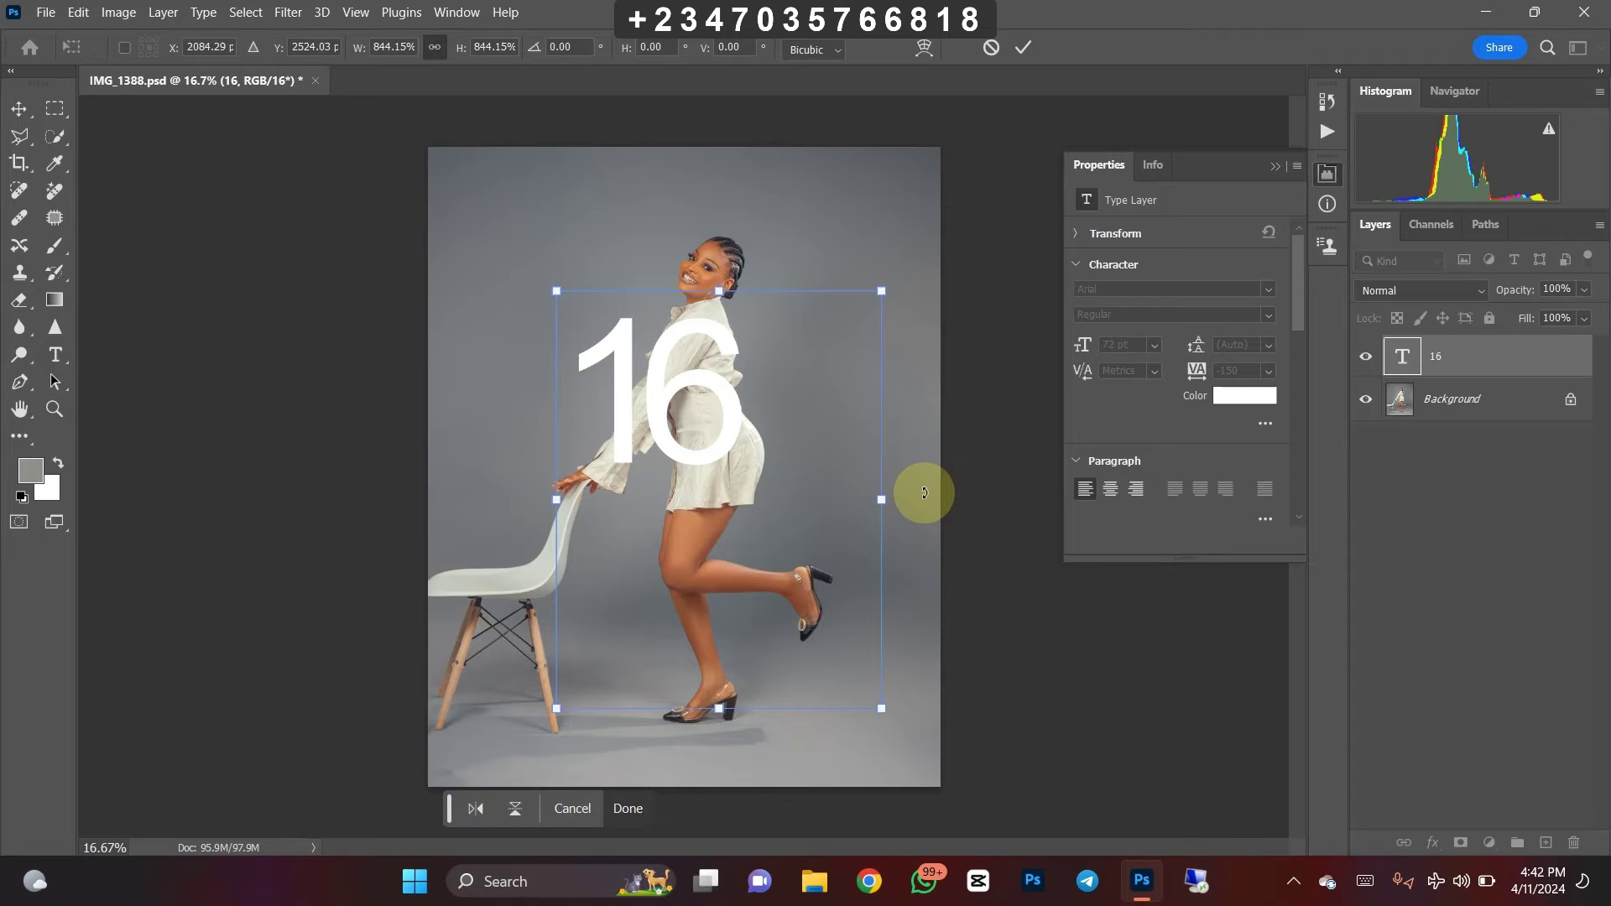
drag(779, 483, 673, 348)
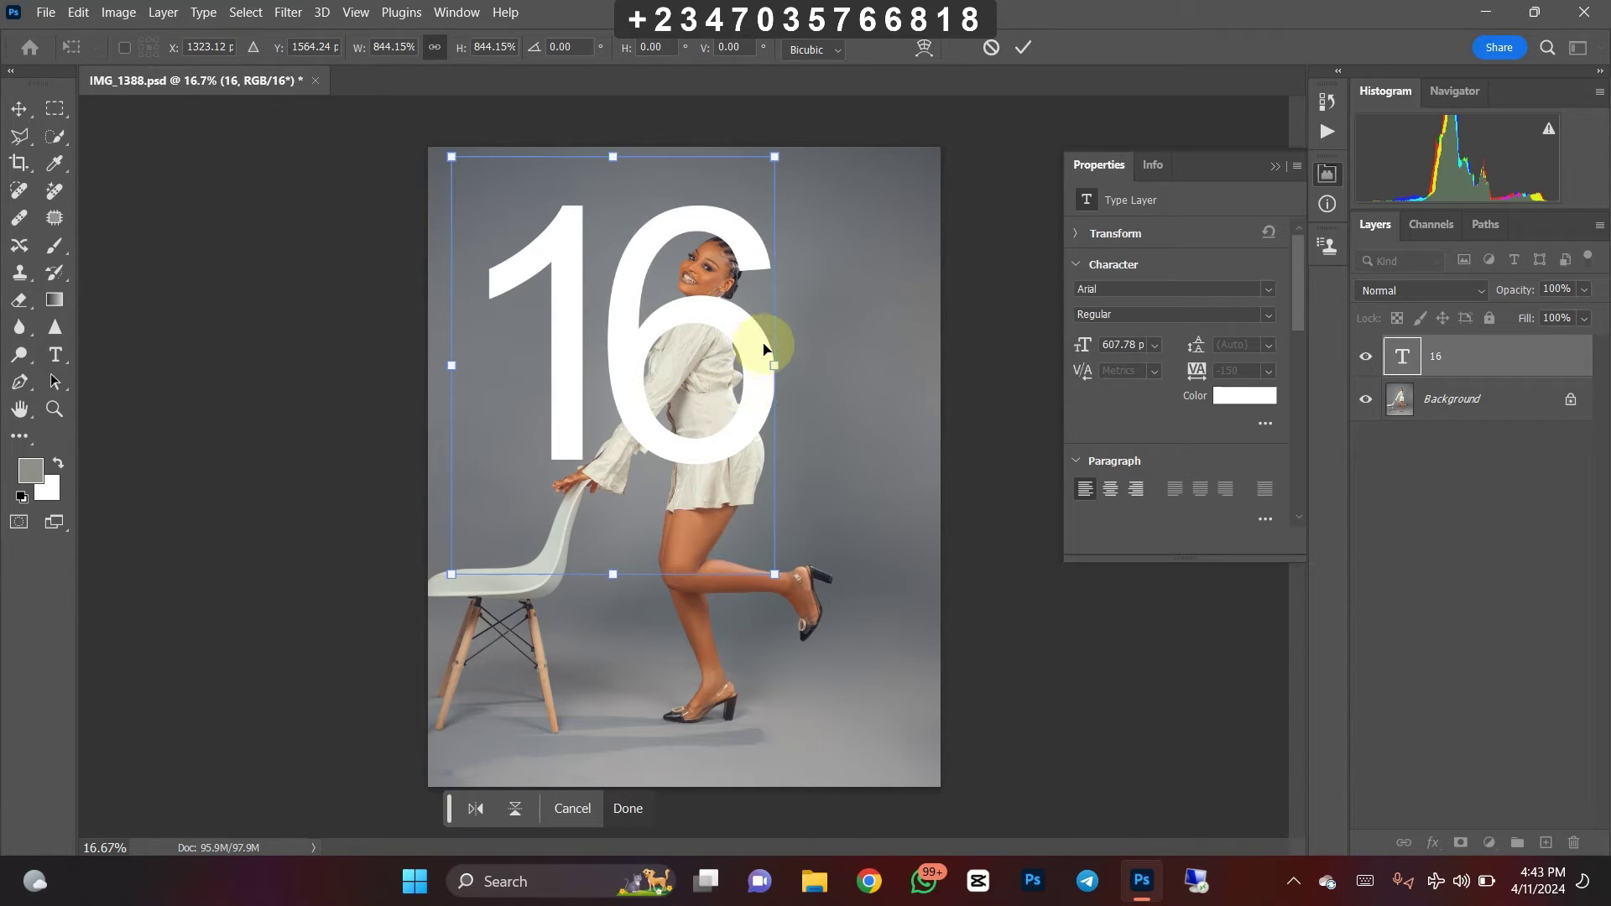
drag(786, 375, 808, 366)
drag(674, 382, 743, 404)
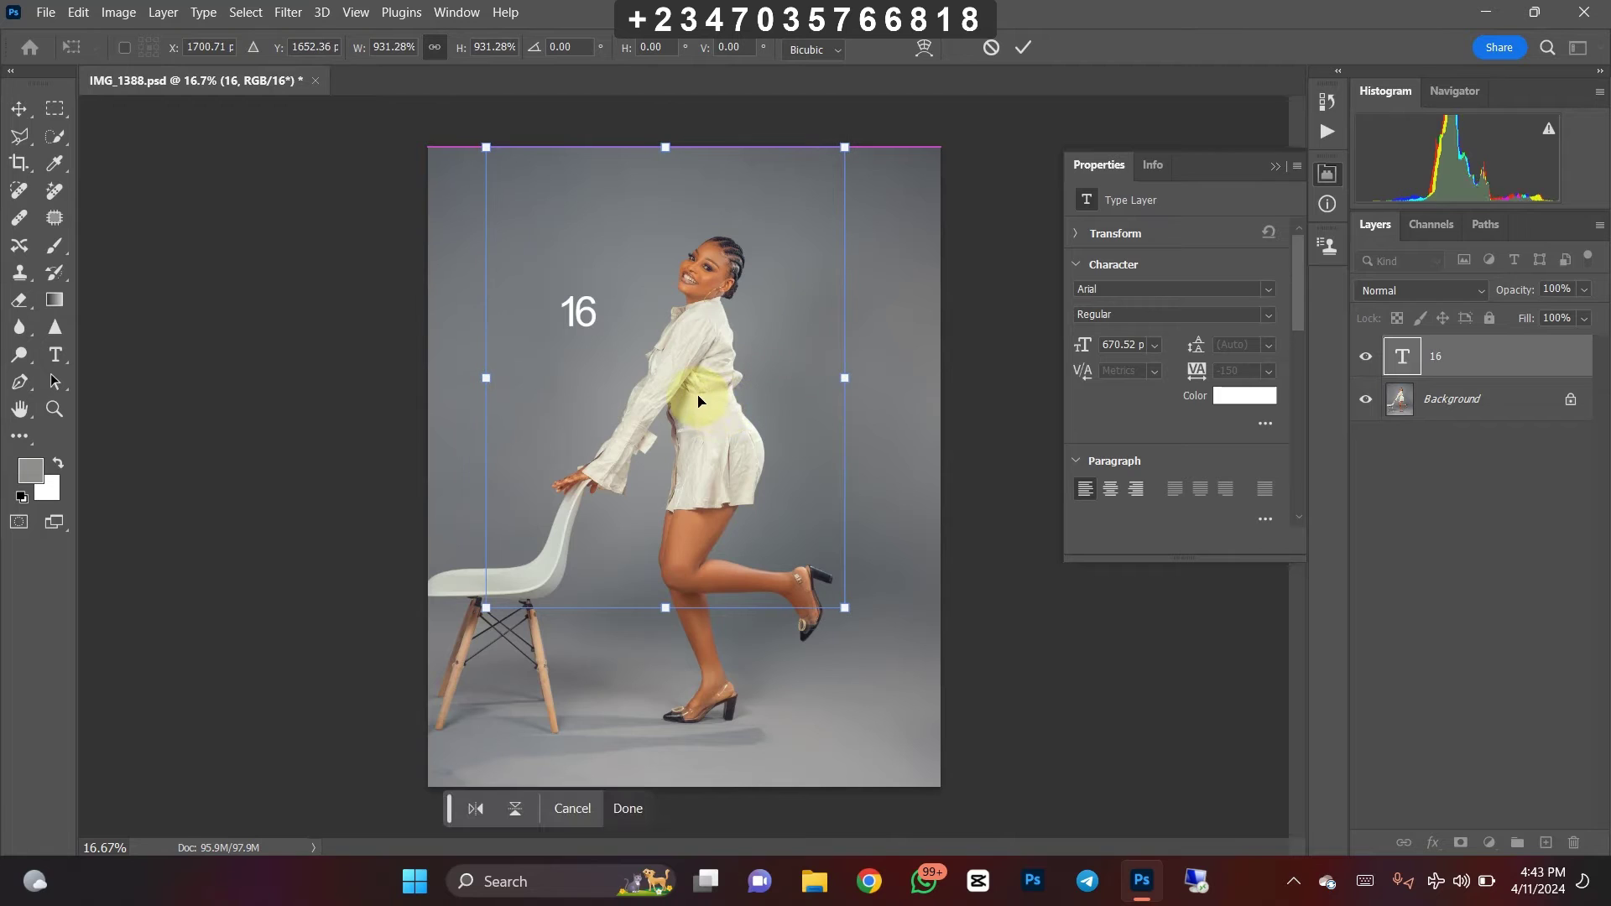
double_click(751, 390)
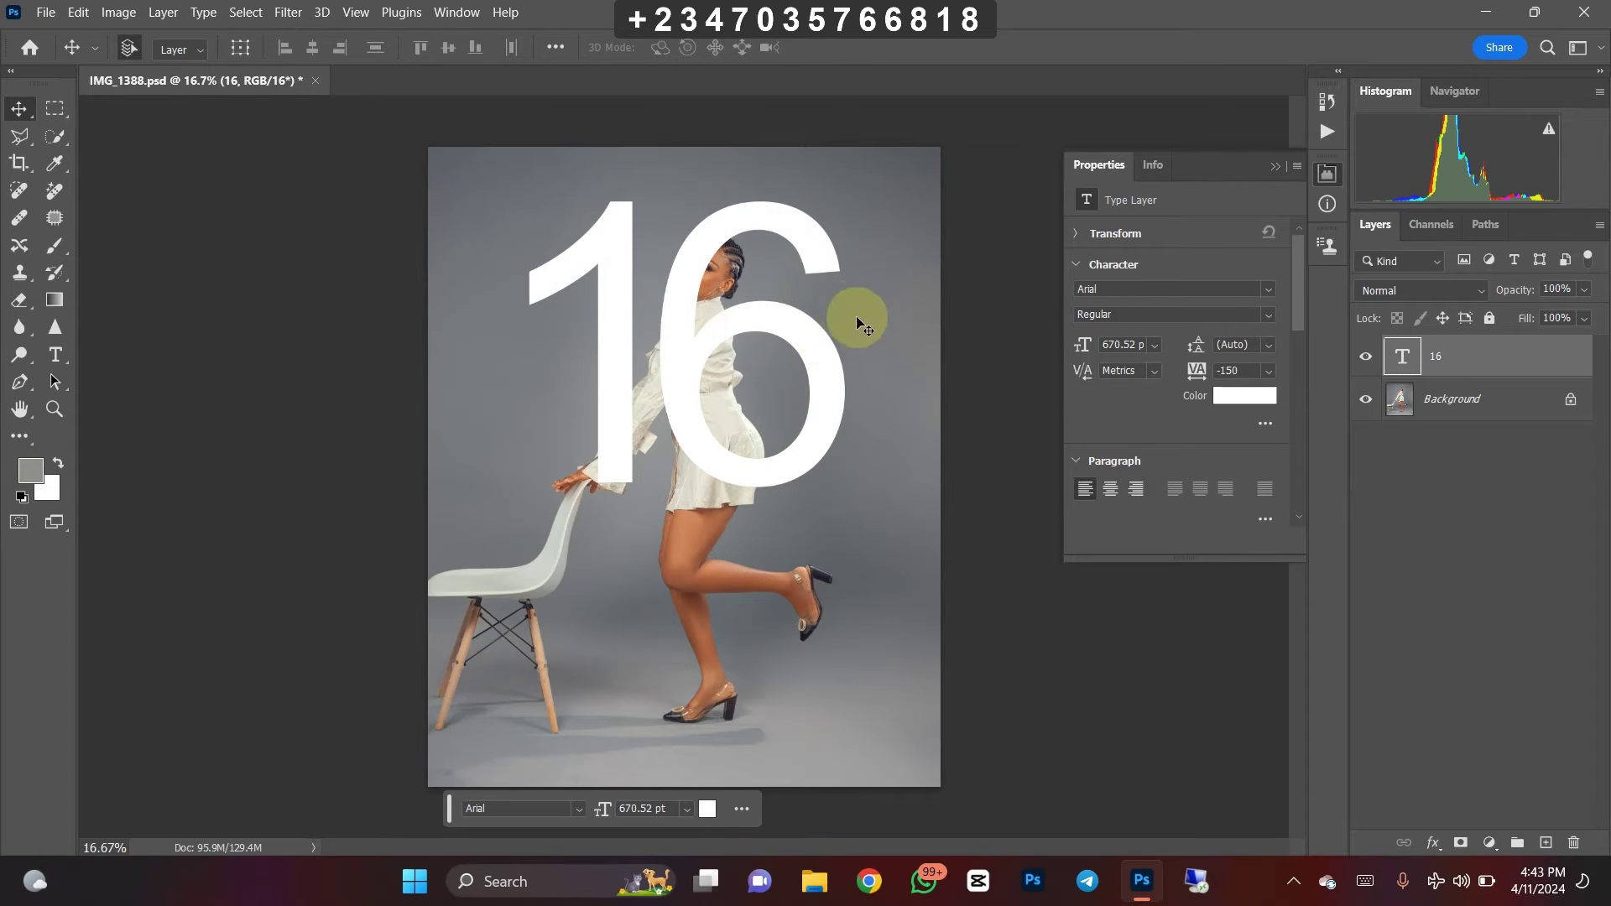
- Set the 16 text's font style to Black and shift the digits slightly to centre them across the photo
click(1246, 317)
click(1176, 400)
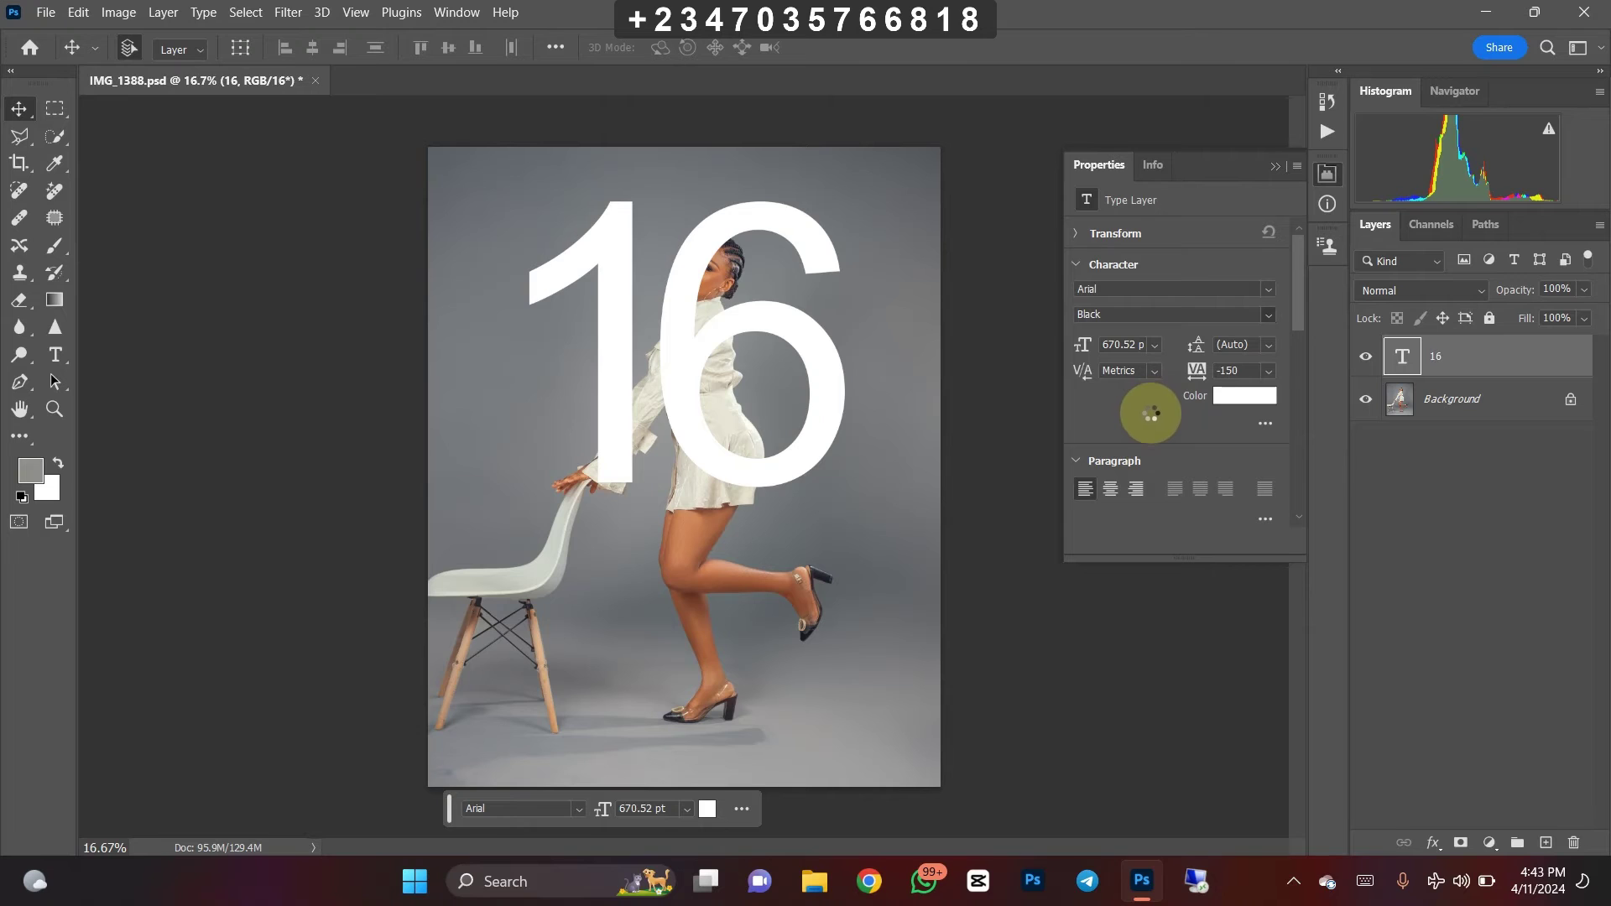
drag(720, 351, 713, 352)
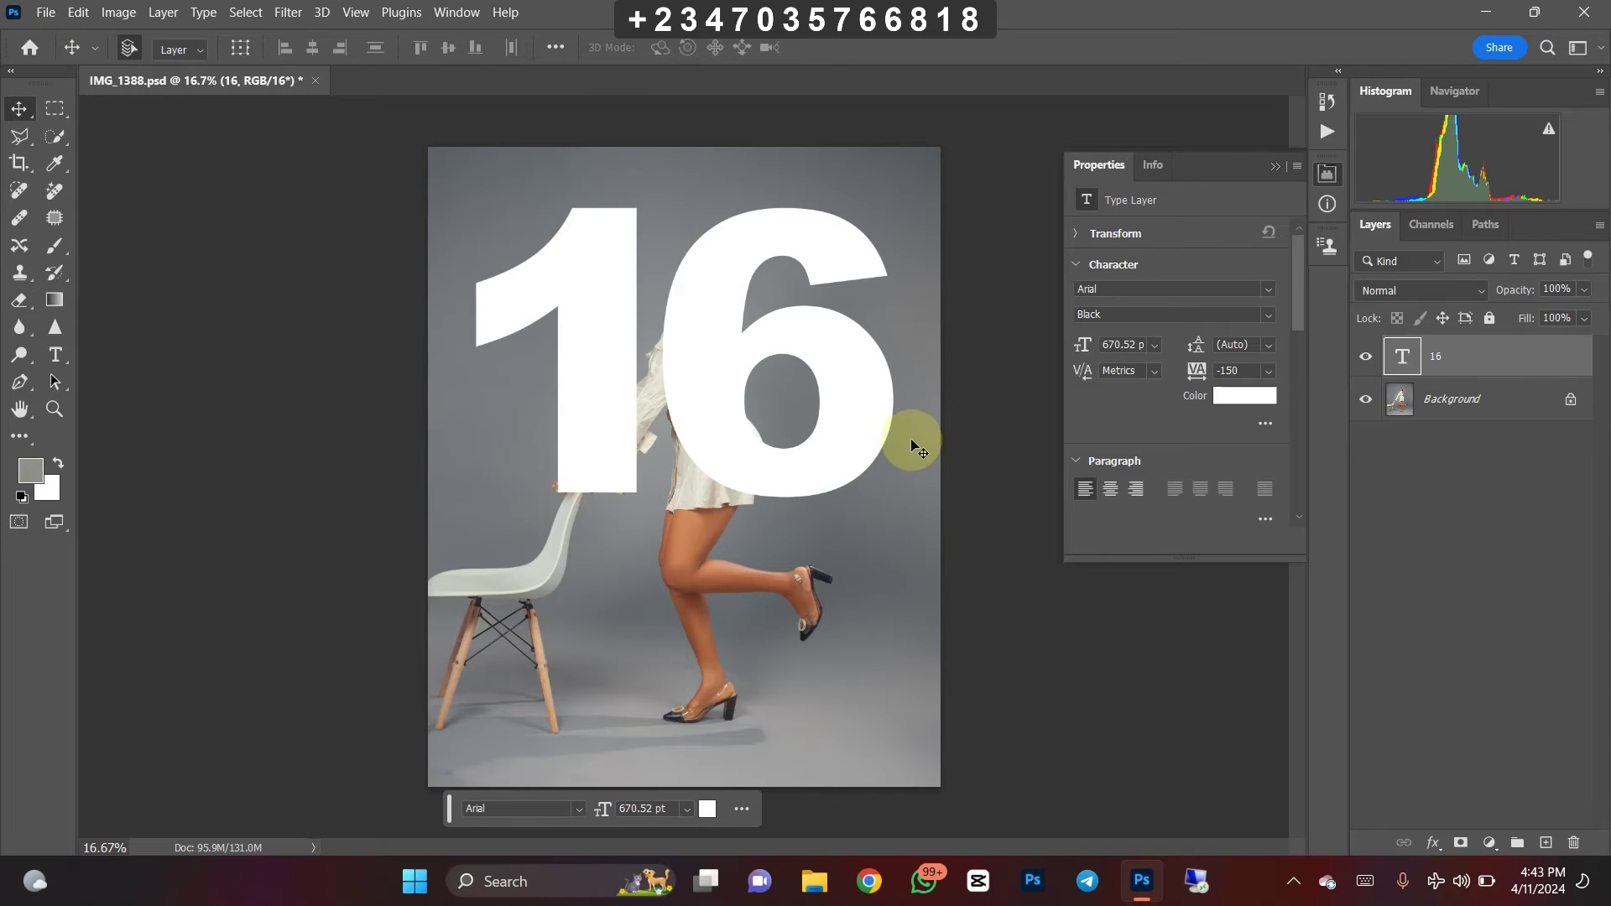
drag(716, 370, 706, 376)
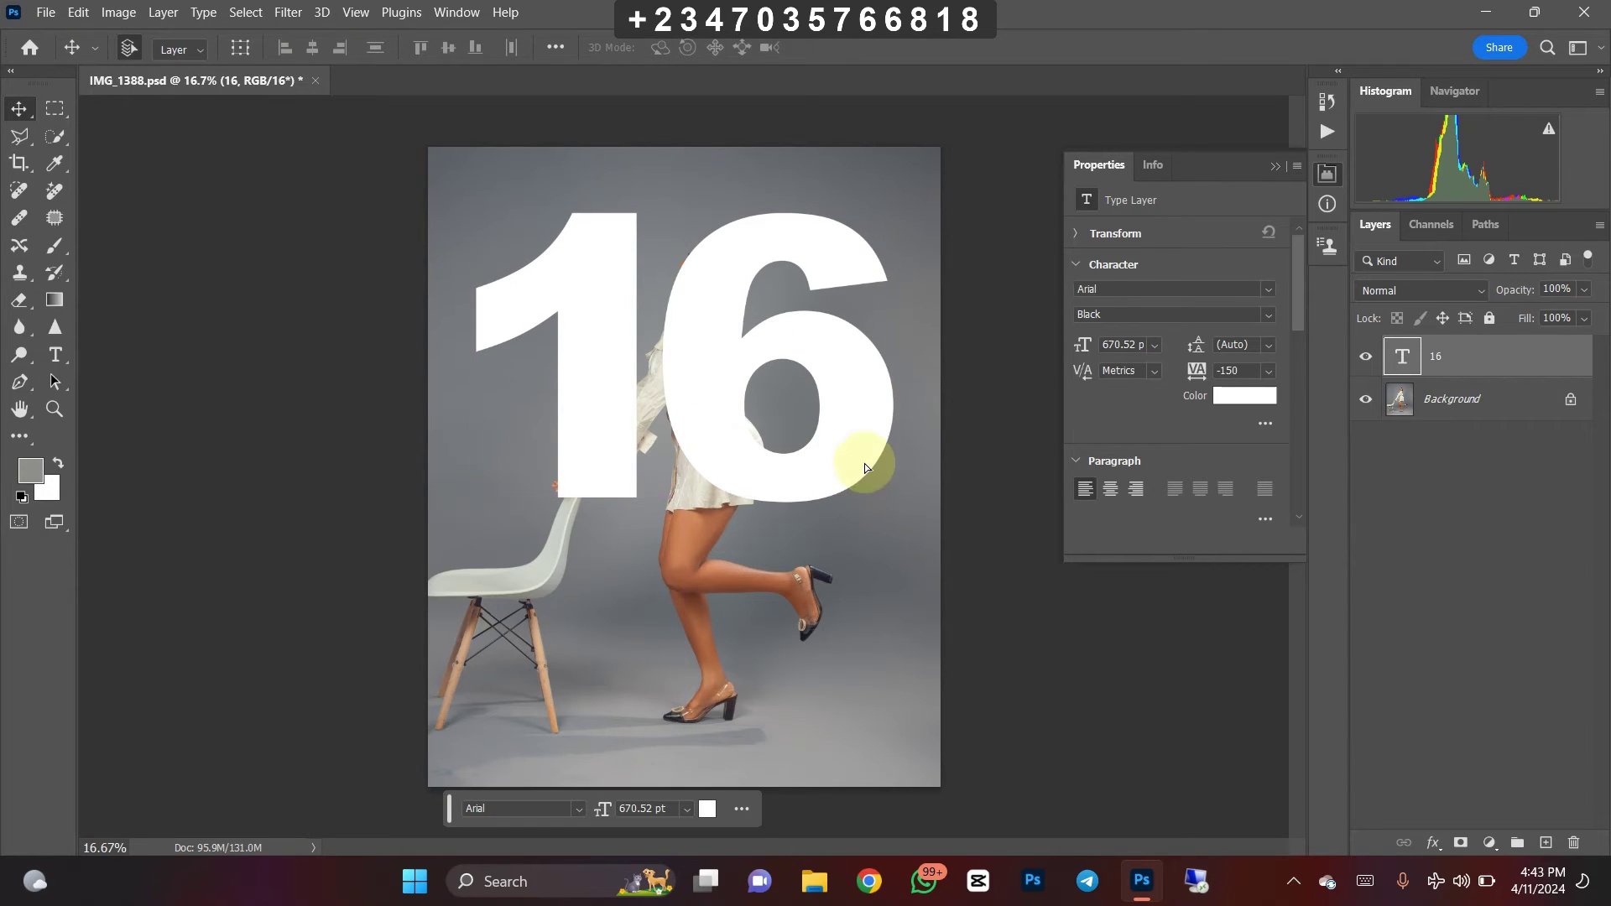
- Hide the 16 text layer and select everything outside the outline of its digits
ctrl+click(1402, 357)
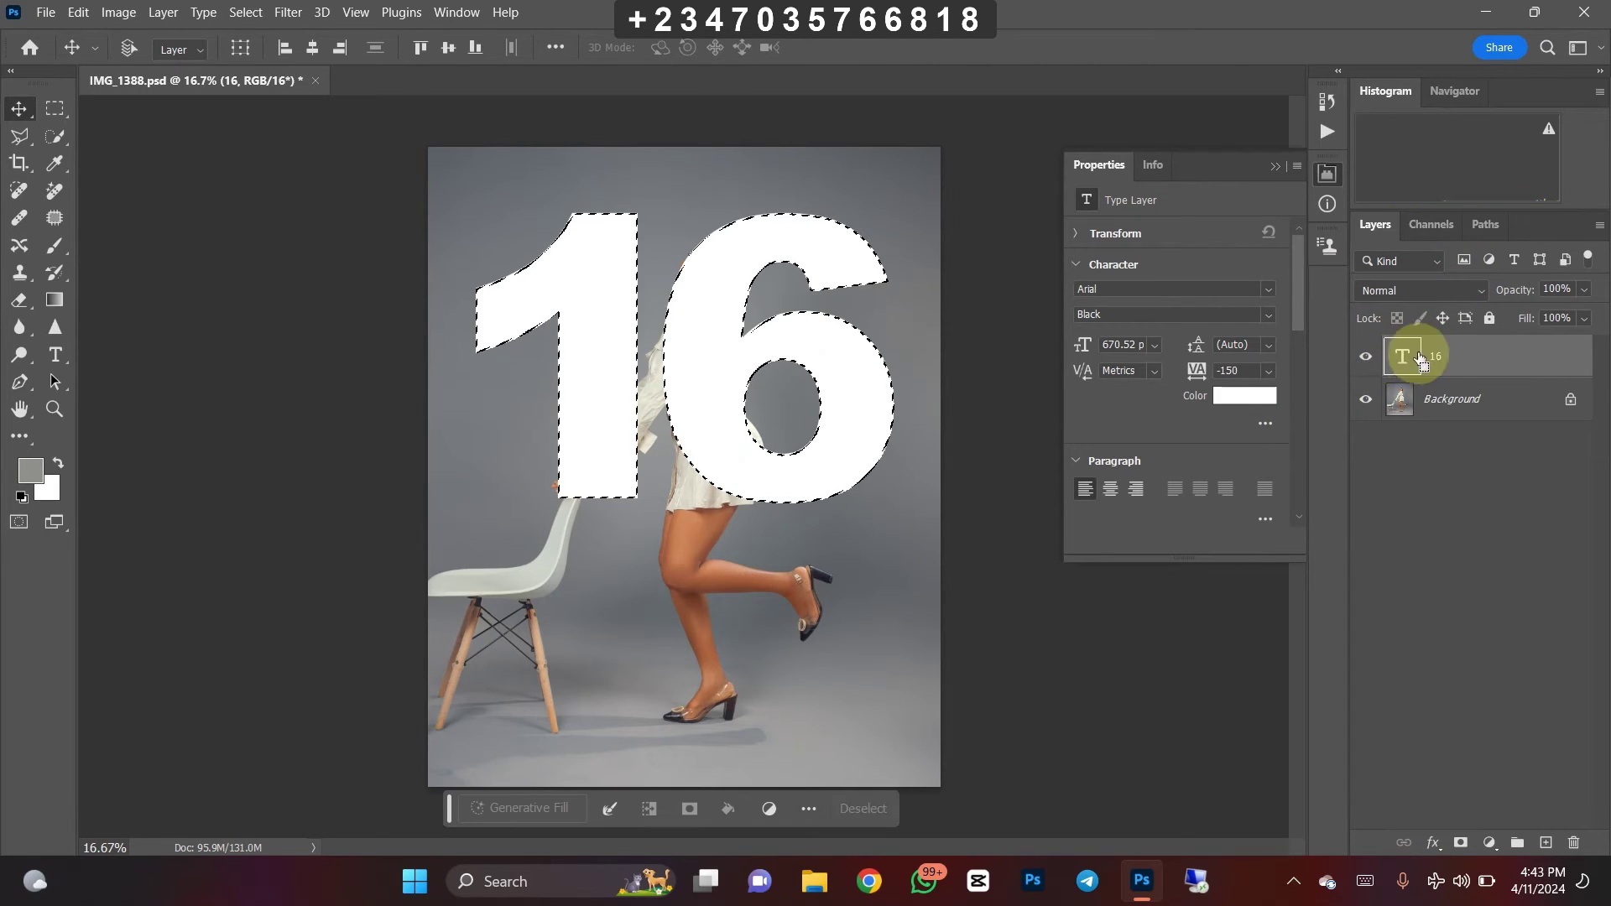
click(1365, 359)
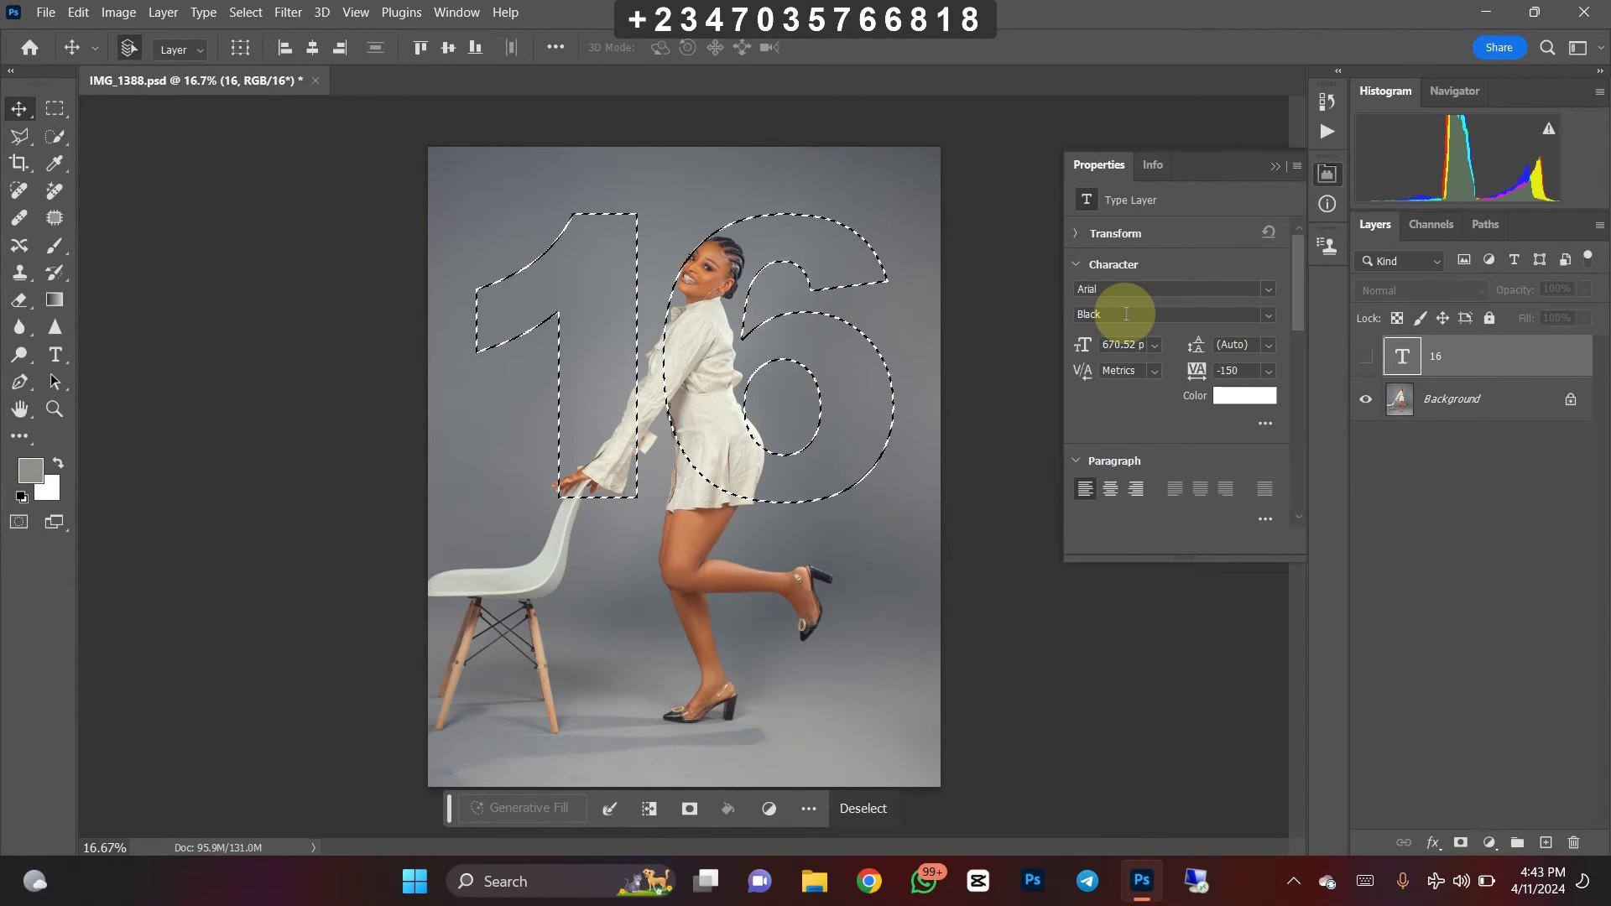
key(ctrl+shift+i)
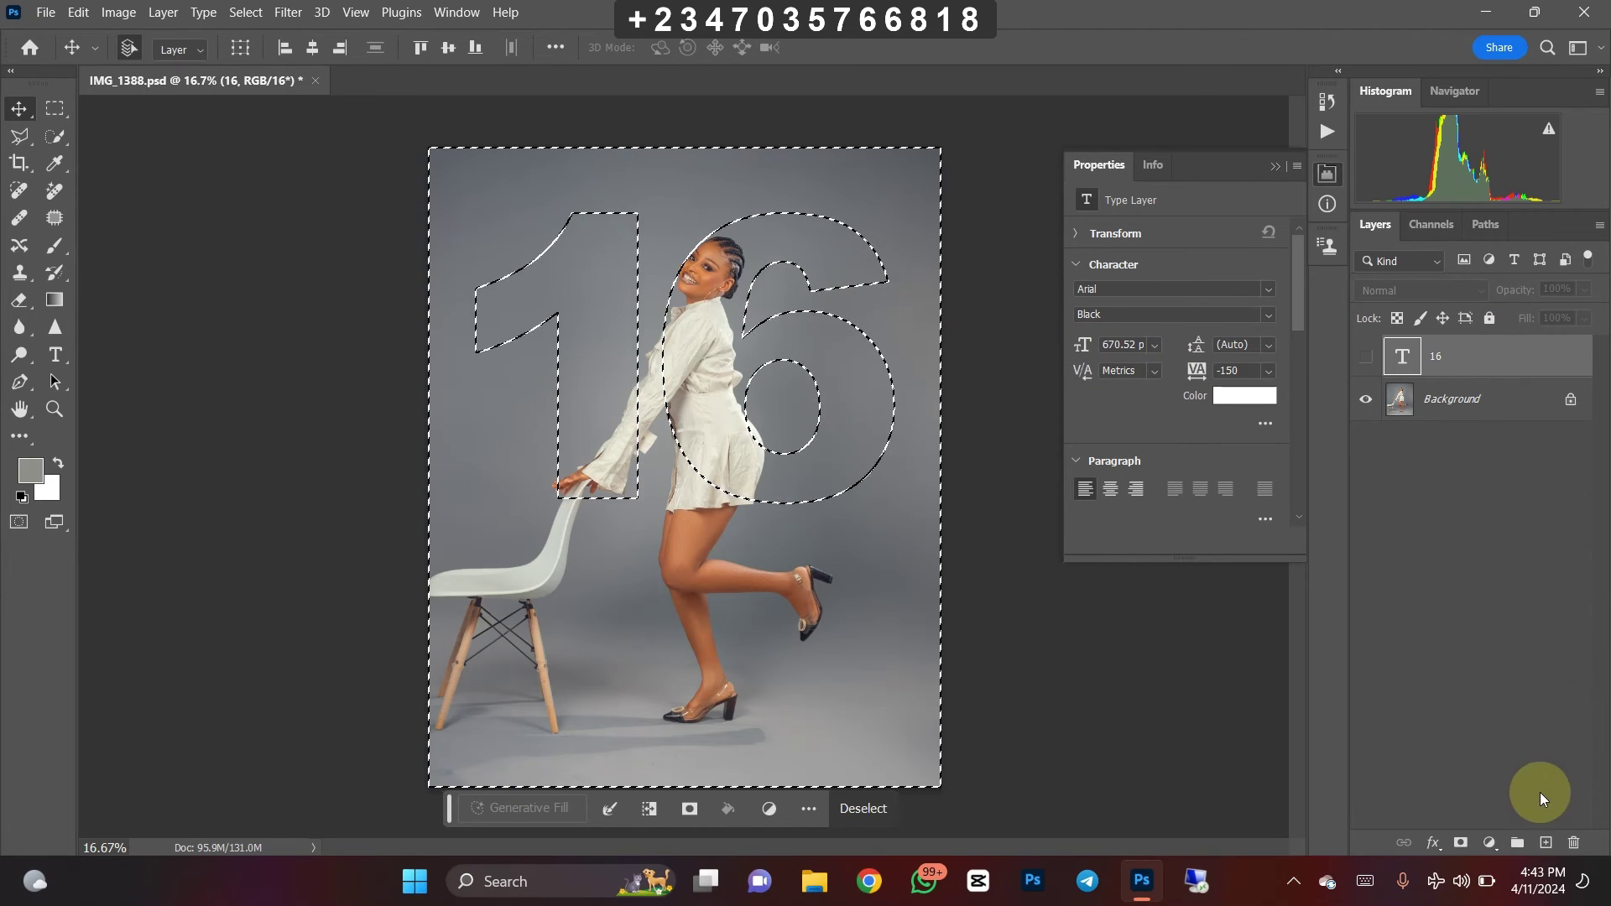
- Create a Solid Color fill layer in black (000000) from the selection around the digits
click(1490, 843)
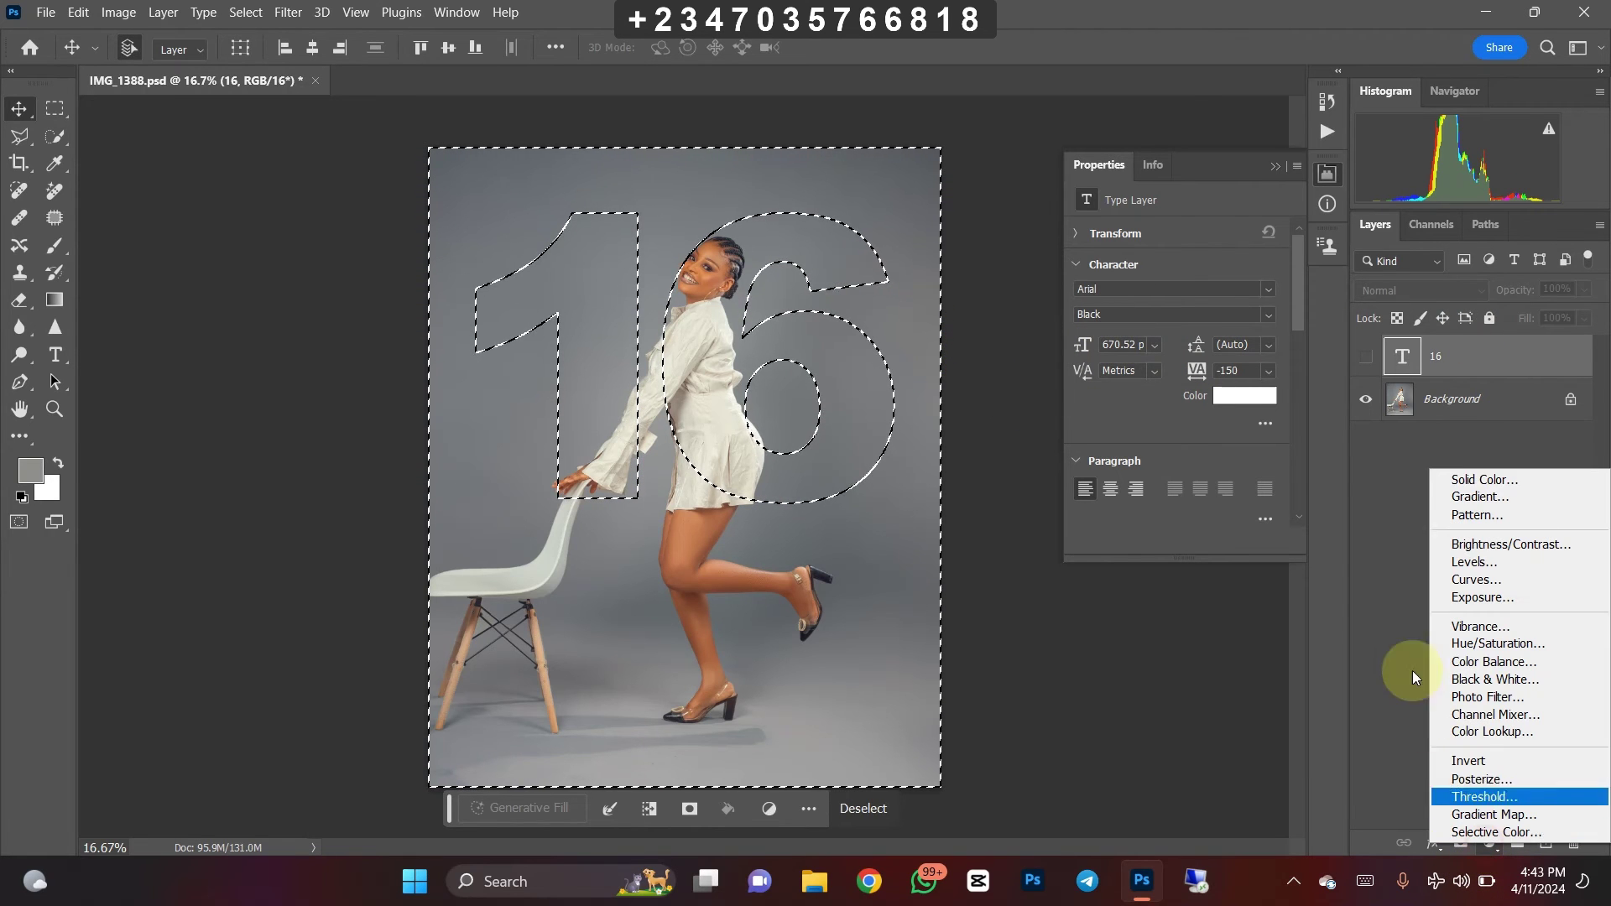
click(1455, 485)
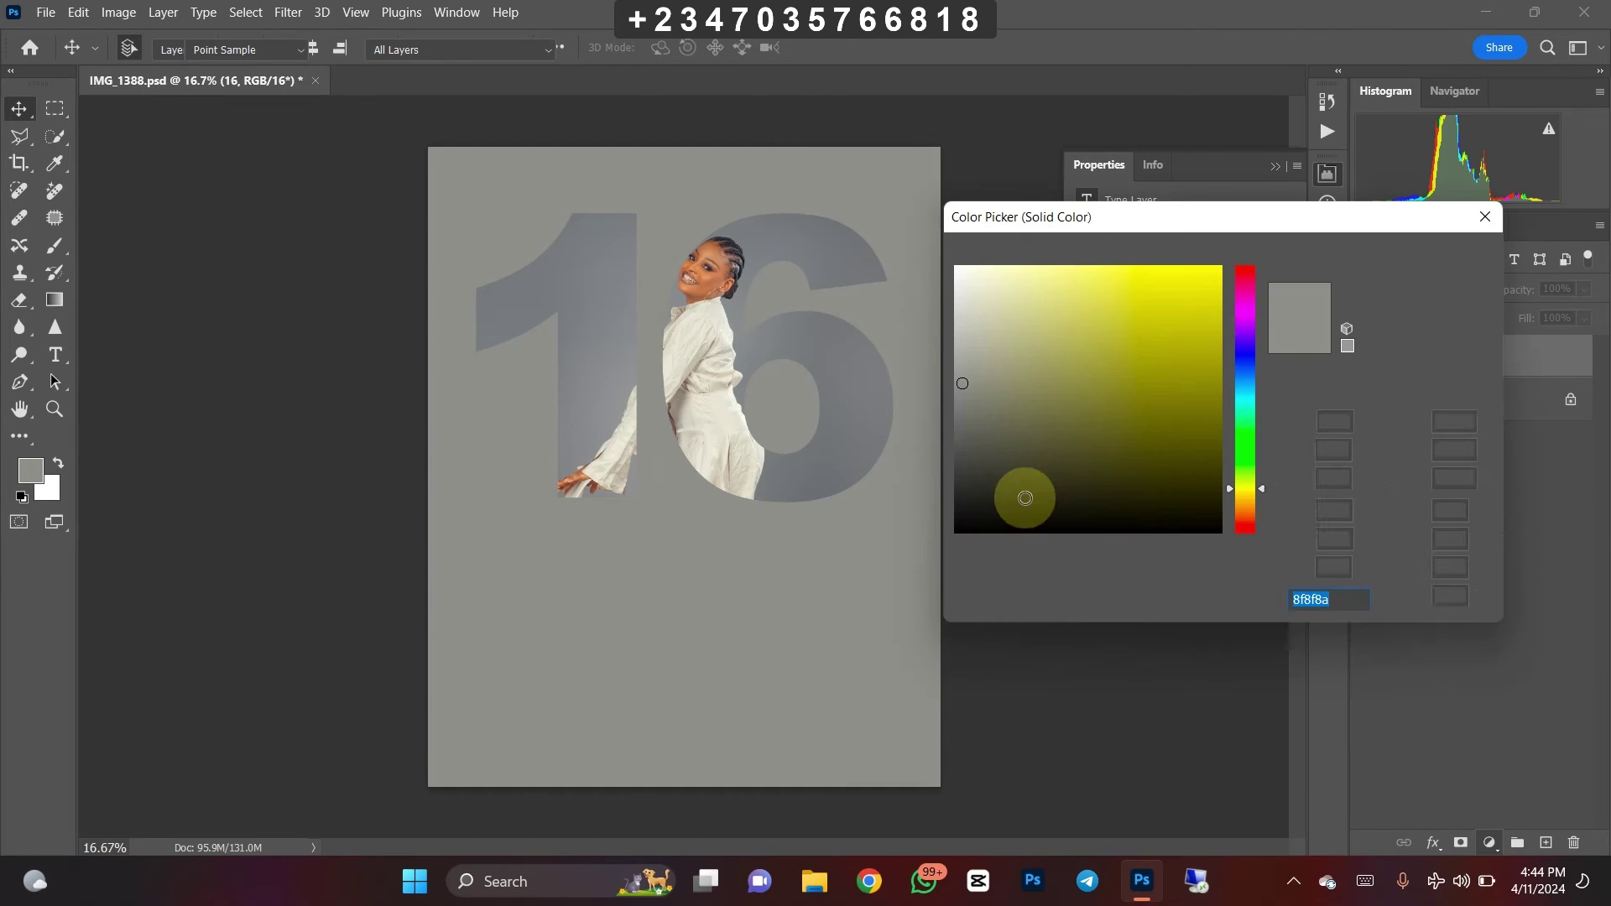
drag(1003, 507, 940, 556)
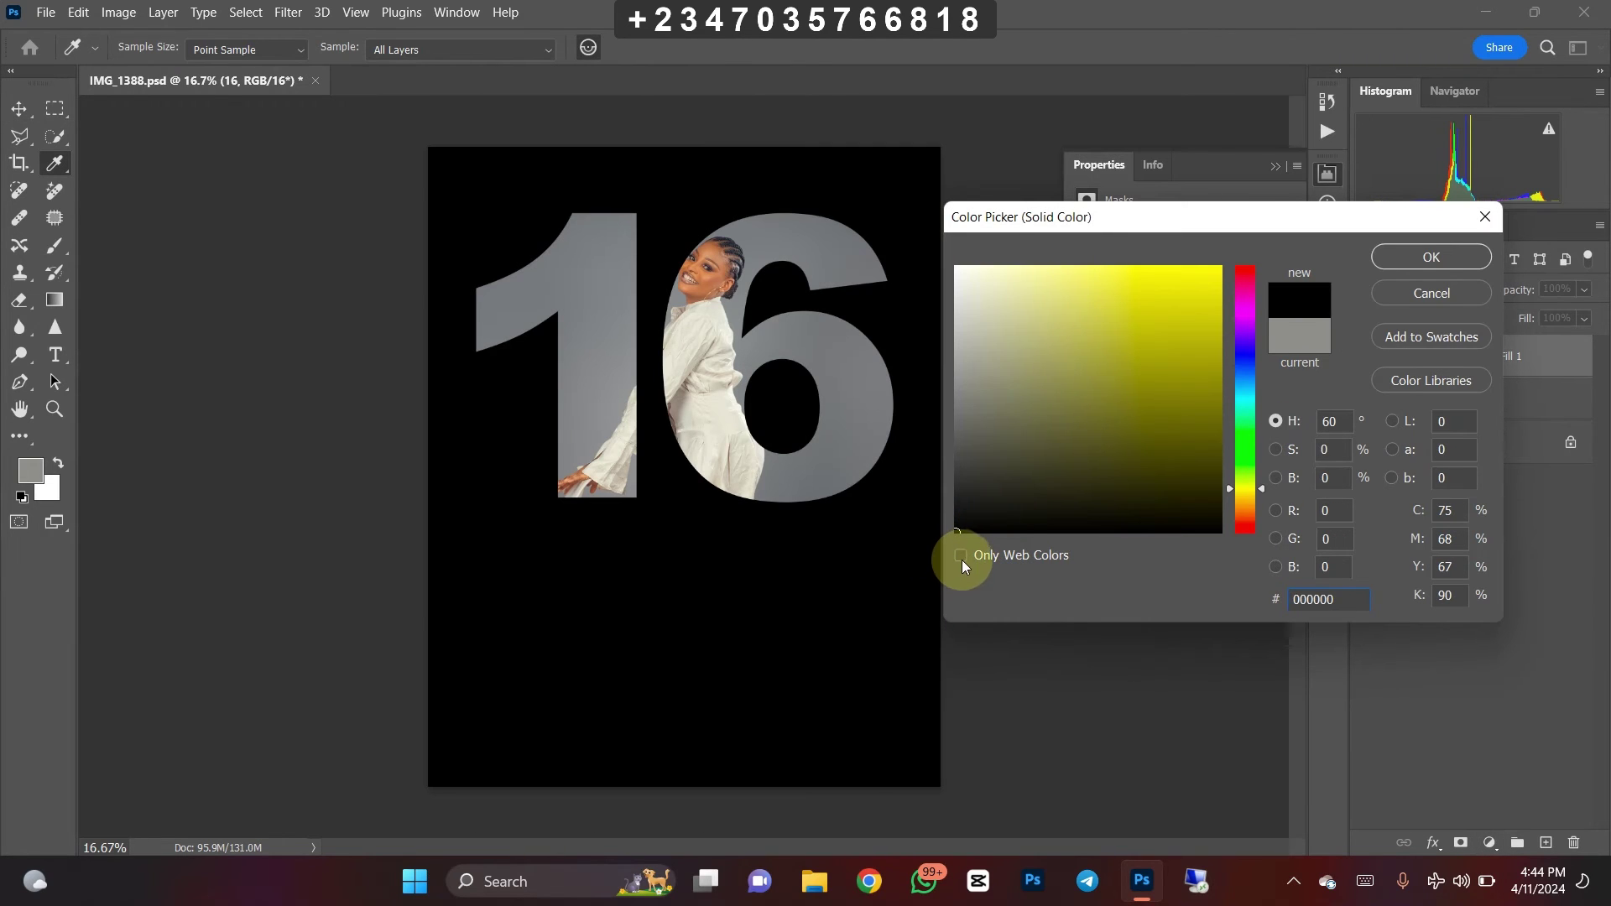
key(Return)
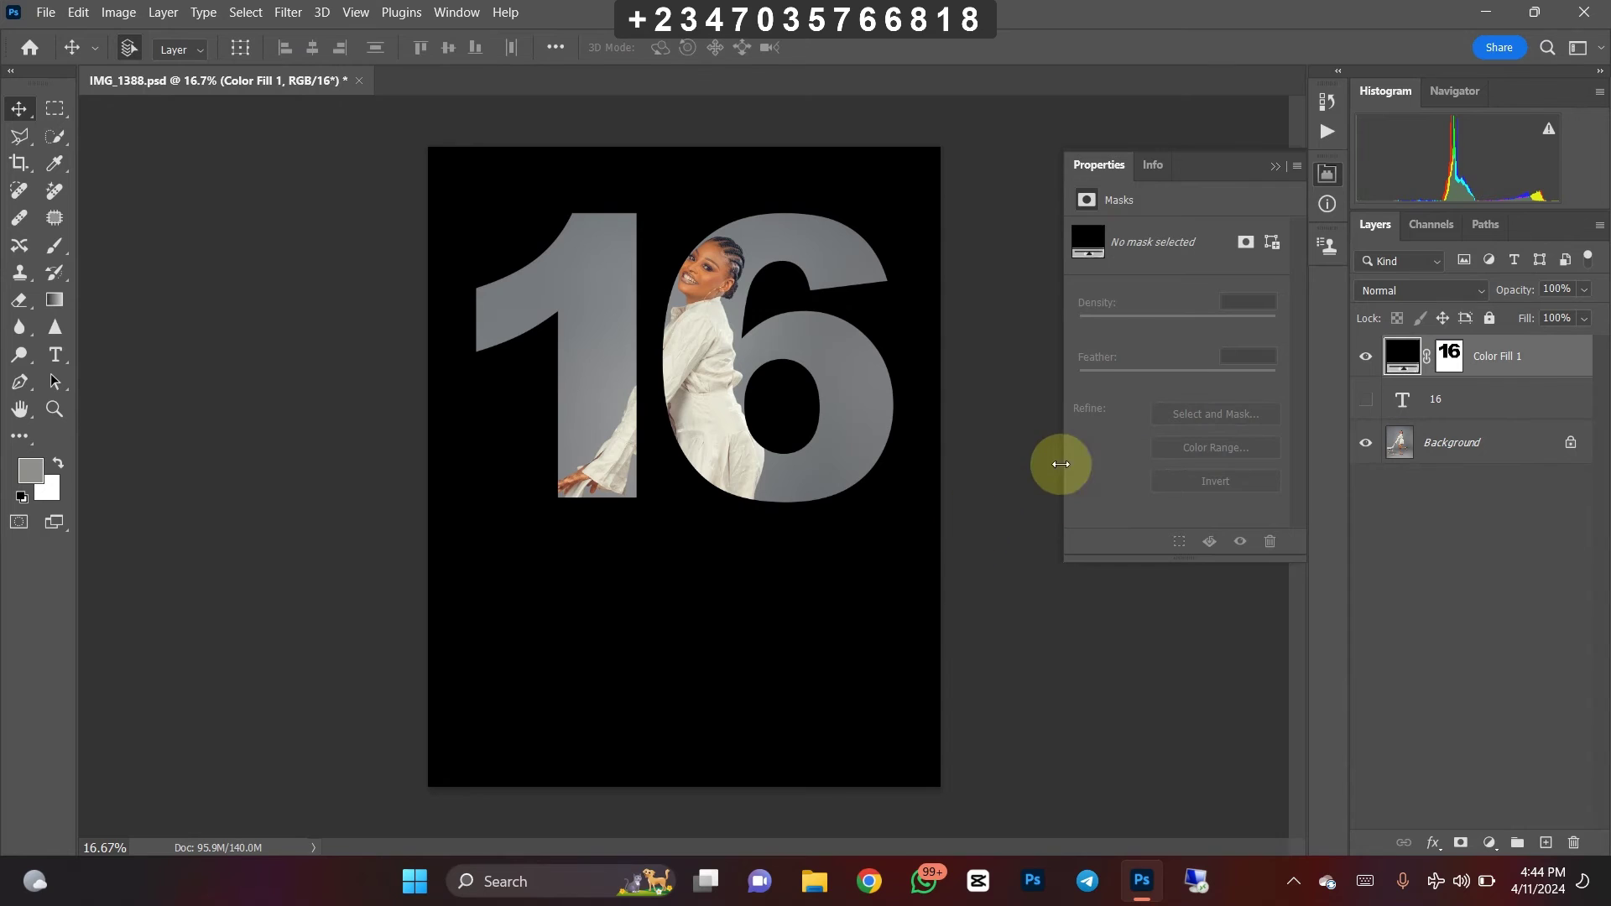
- Lower the black fill layer's opacity to 48% and feather its layer mask by 41.7 px
click(1585, 293)
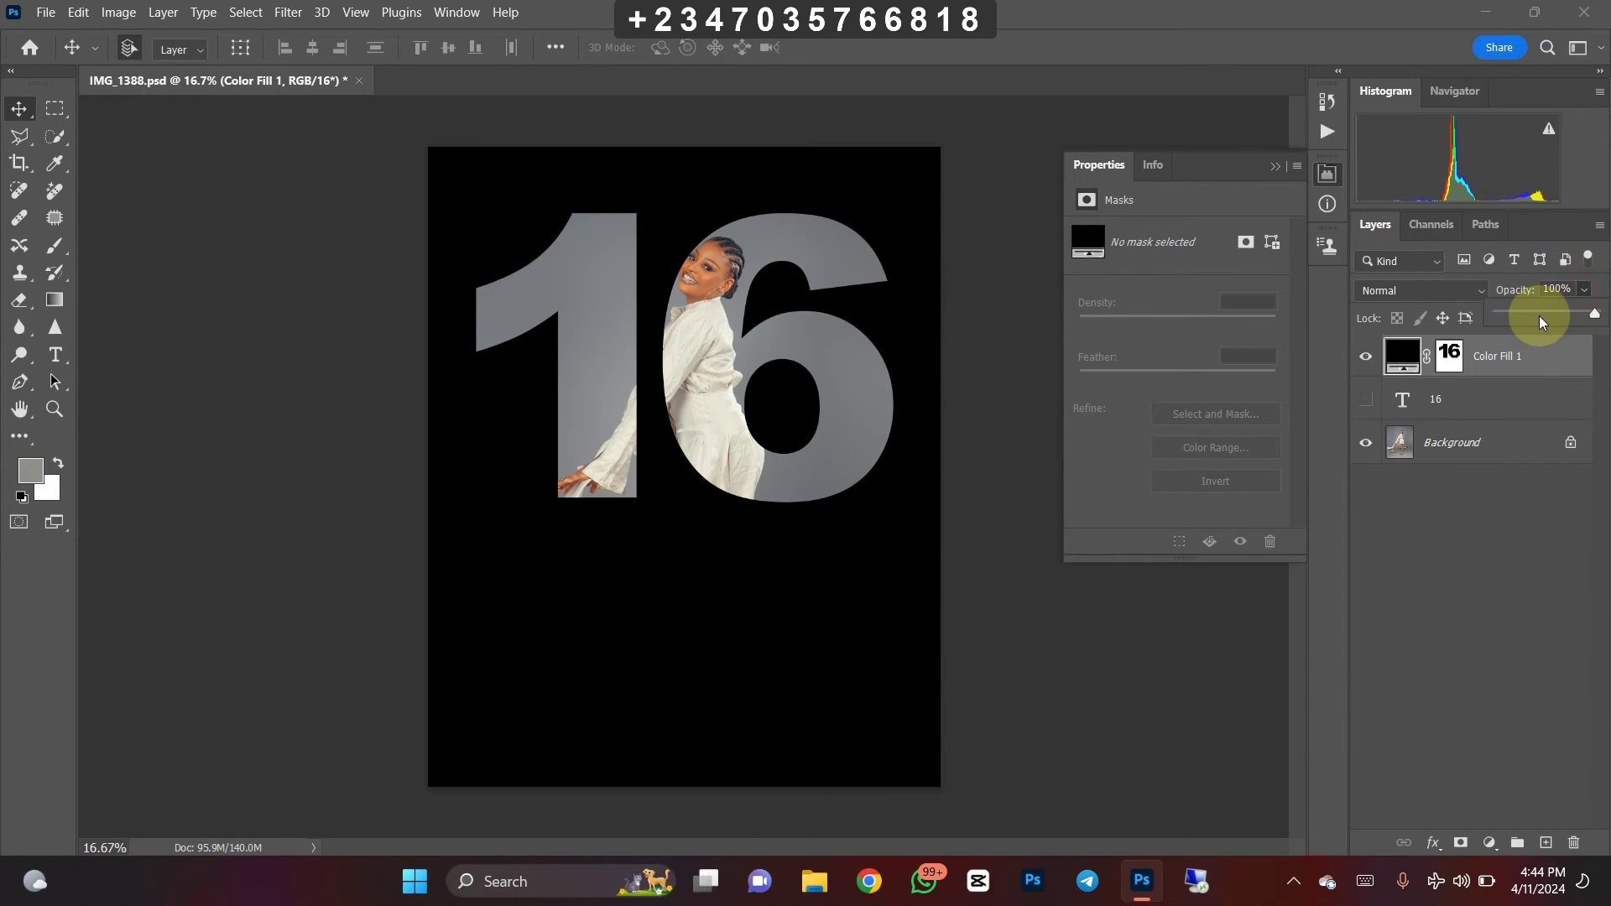
drag(1598, 314, 1547, 323)
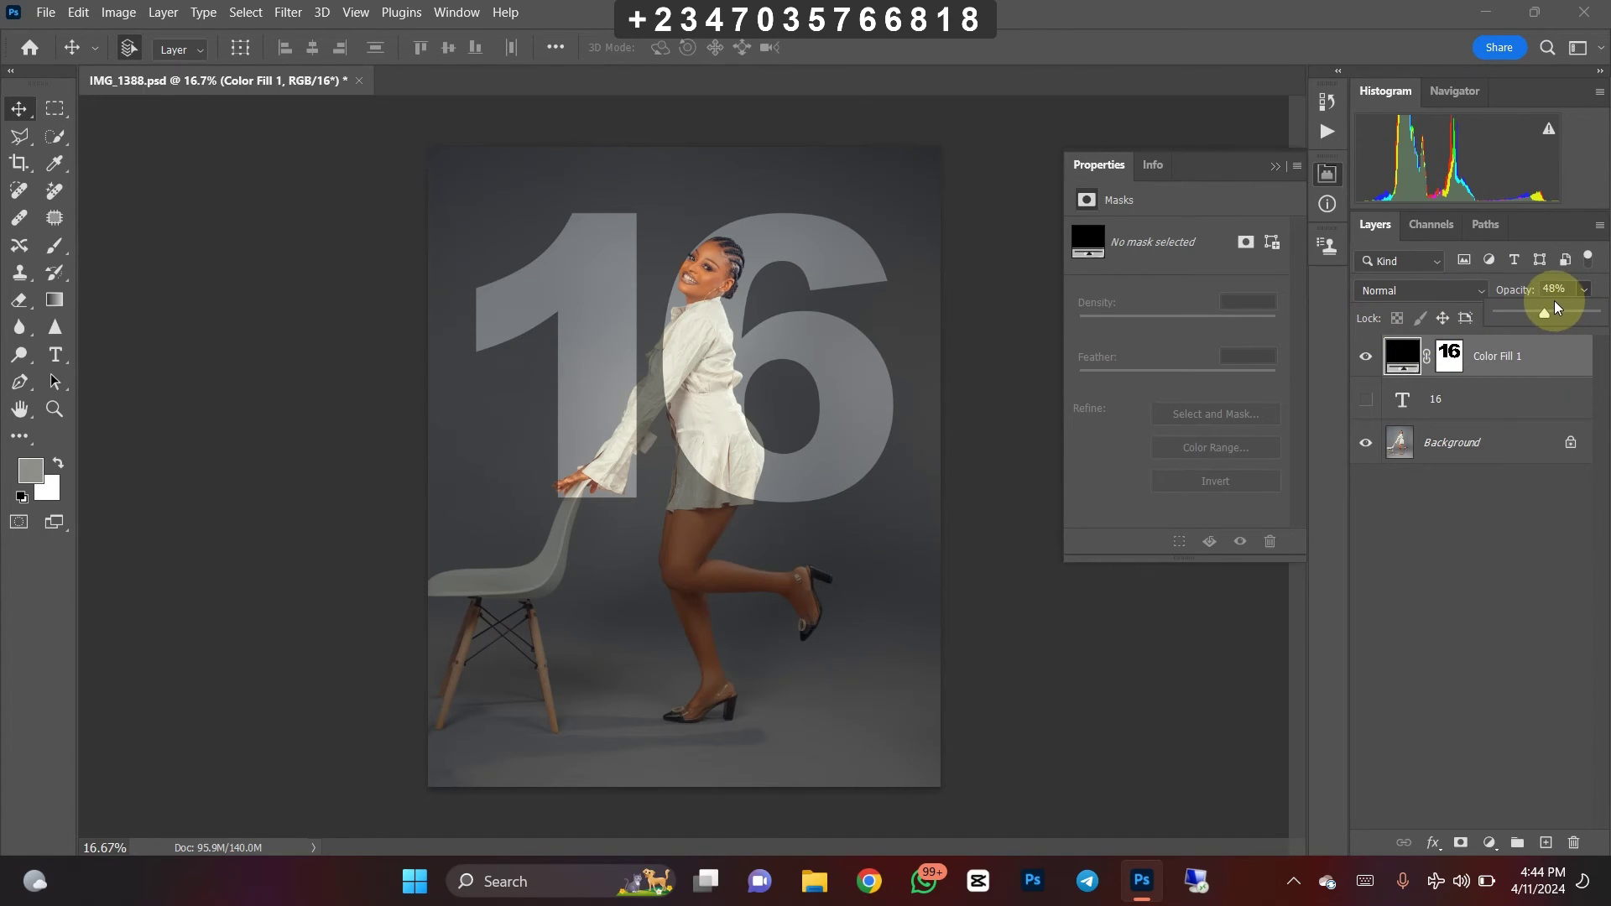
click(1557, 310)
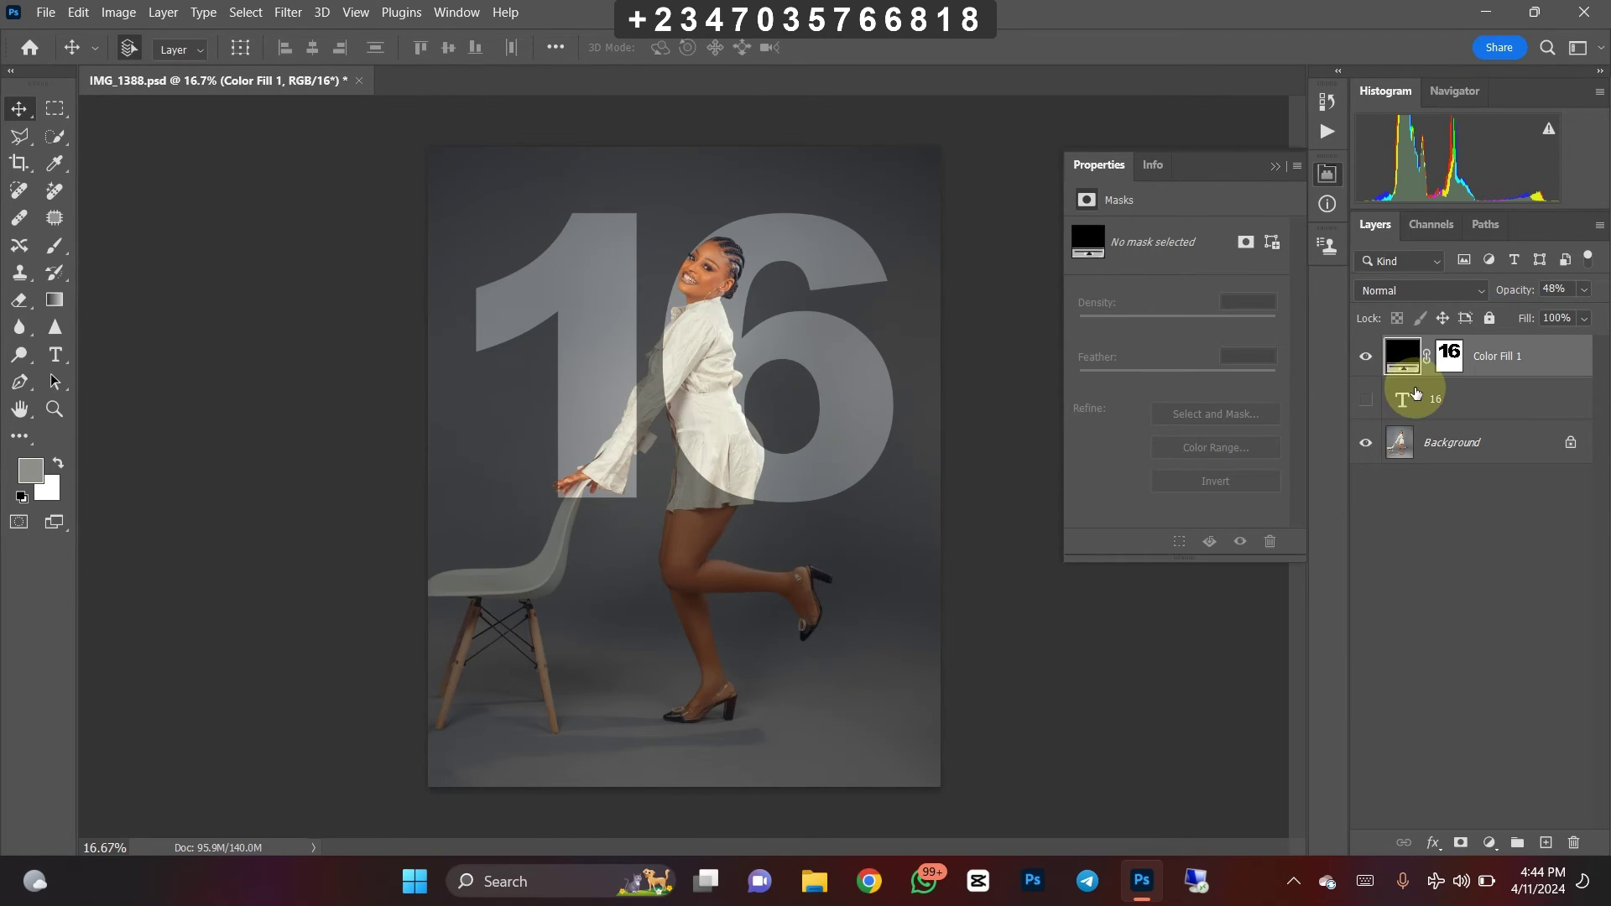
click(1440, 370)
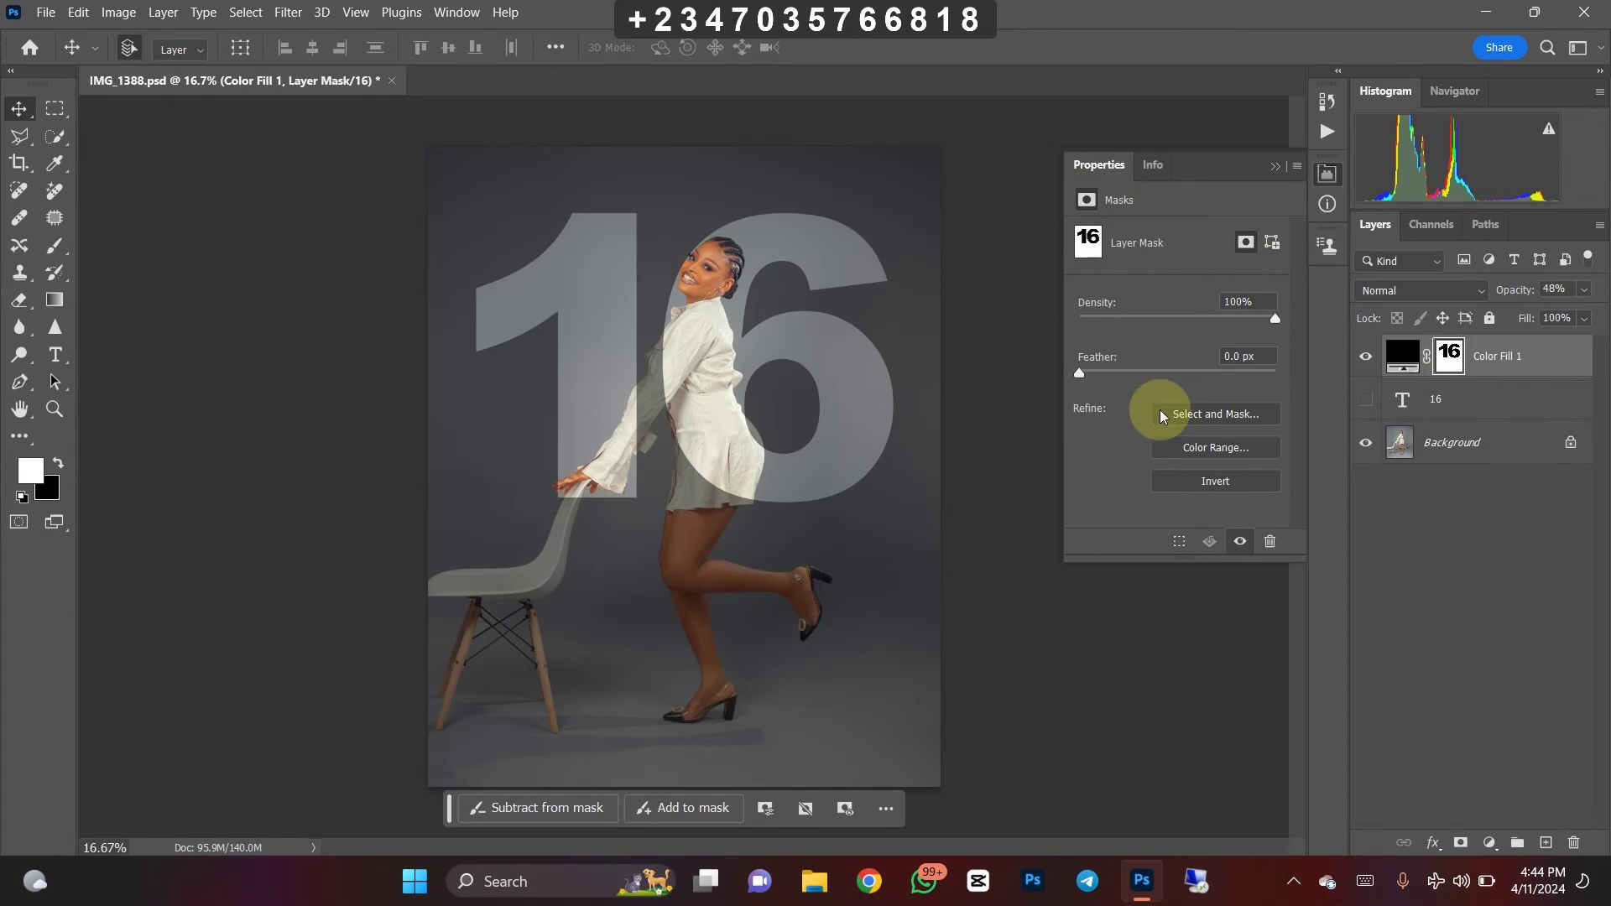
drag(1081, 377, 1184, 375)
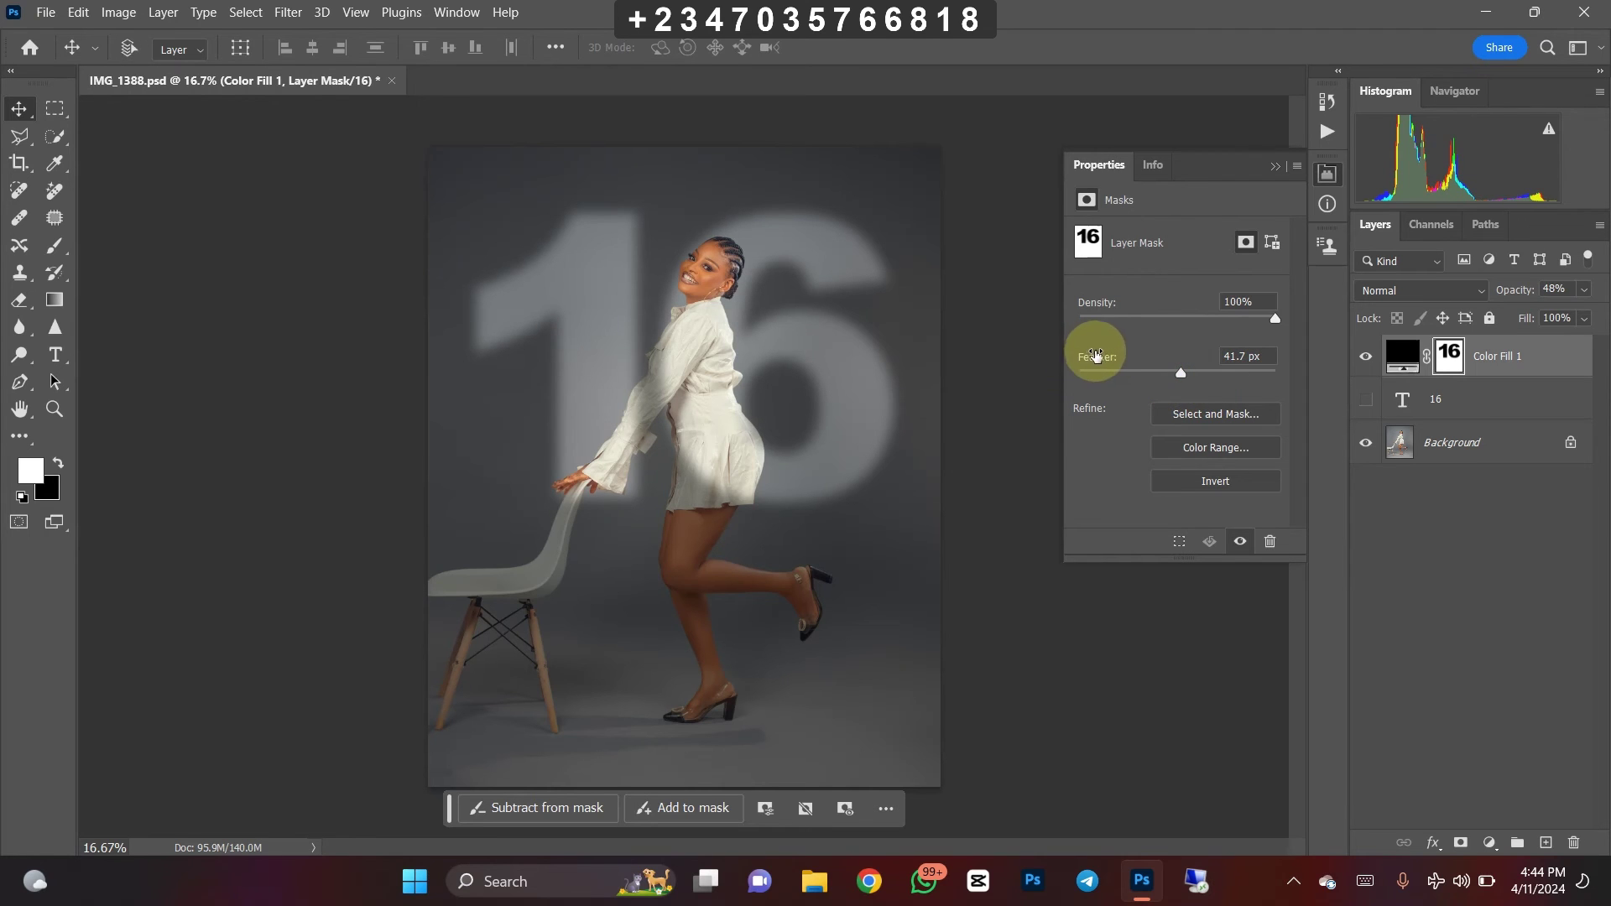
- Examine how the feathered 16 light effect blends with the woman and the backdrop across the whole photo
key(ctrl+minus)
key(ctrl+plus)
key(ctrl+minus)
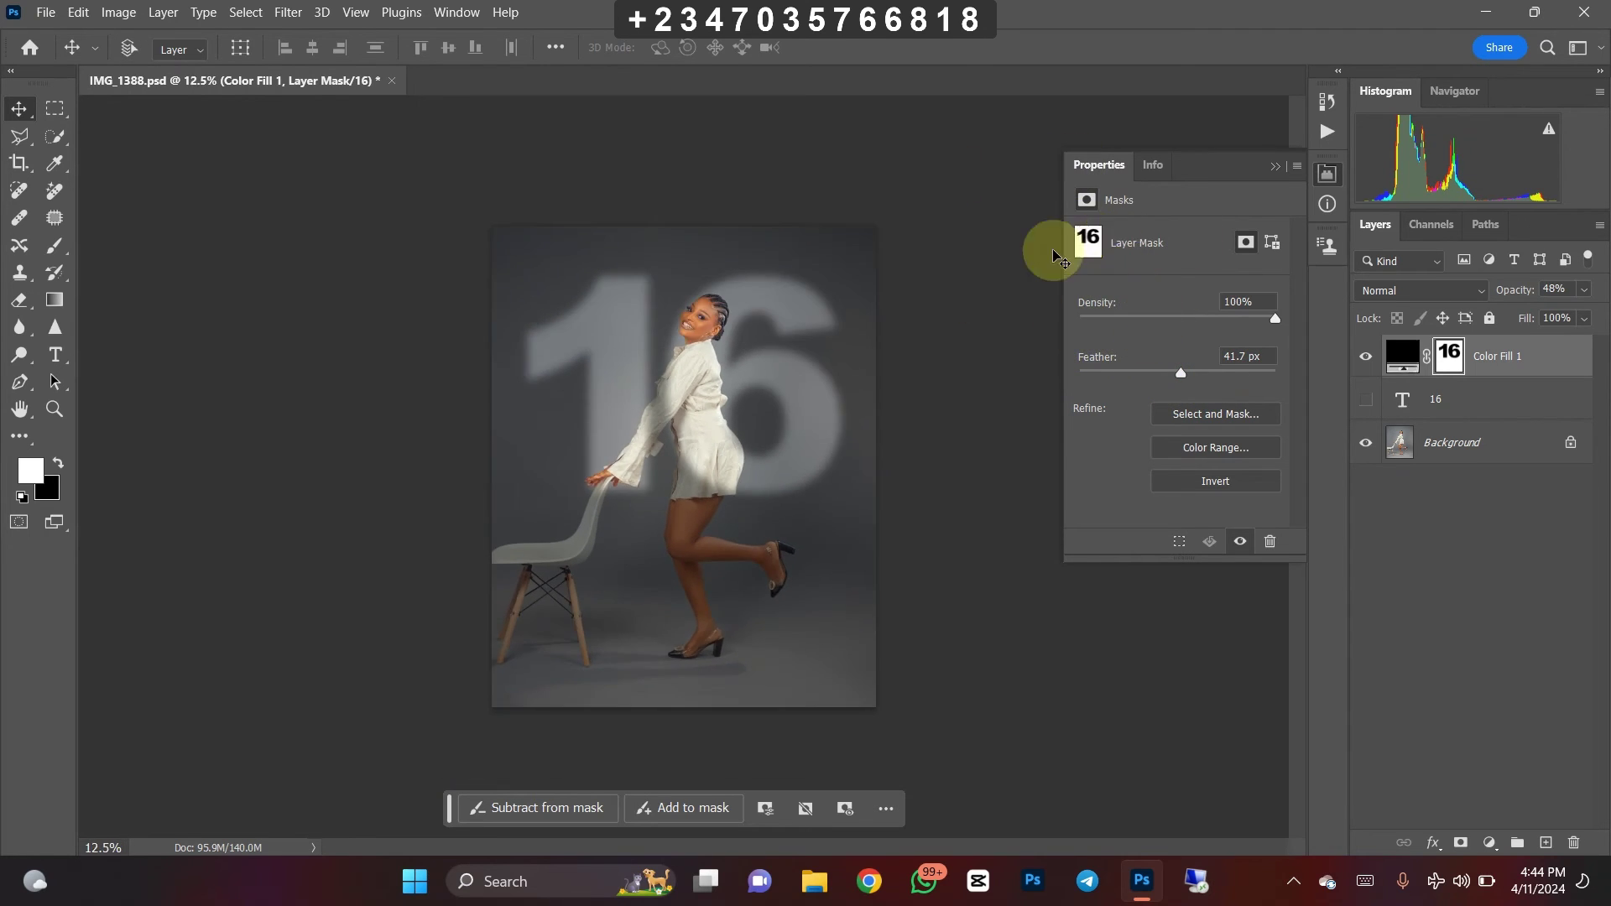
key(ctrl+plus)
key(ctrl+minus)
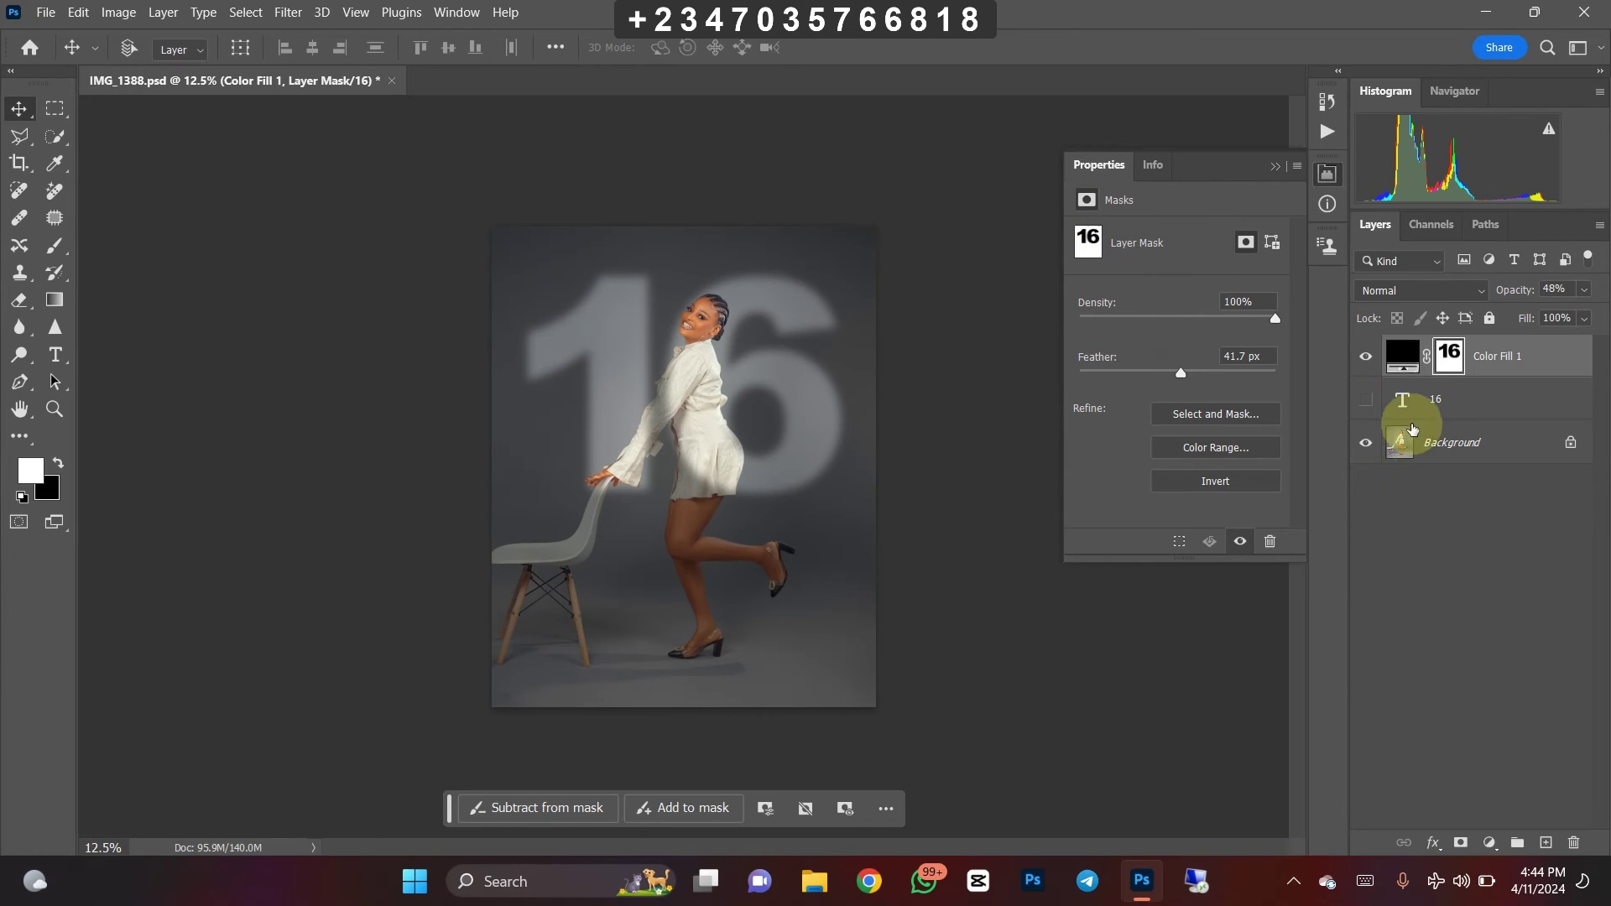
key(ctrl+plus)
key(ctrl+minus)
key(ctrl+plus)
key(ctrl+minus)
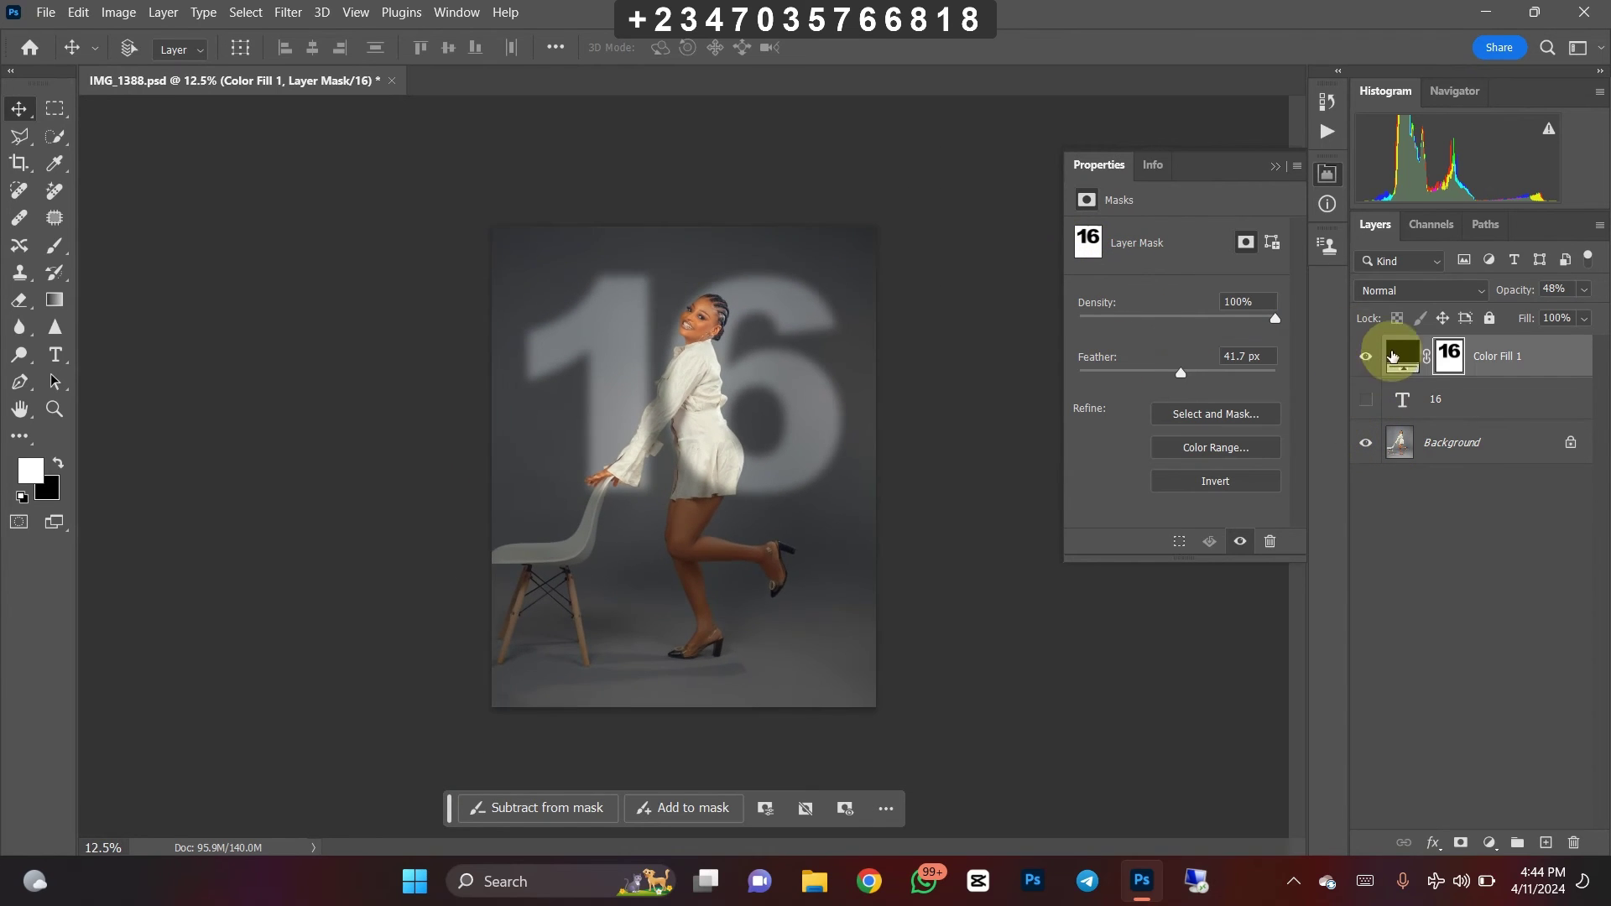
- Set the Color Fill 1 layer's opacity to 40% and compare the photo with the layer hidden and shown
click(1585, 289)
drag(1544, 316, 1537, 318)
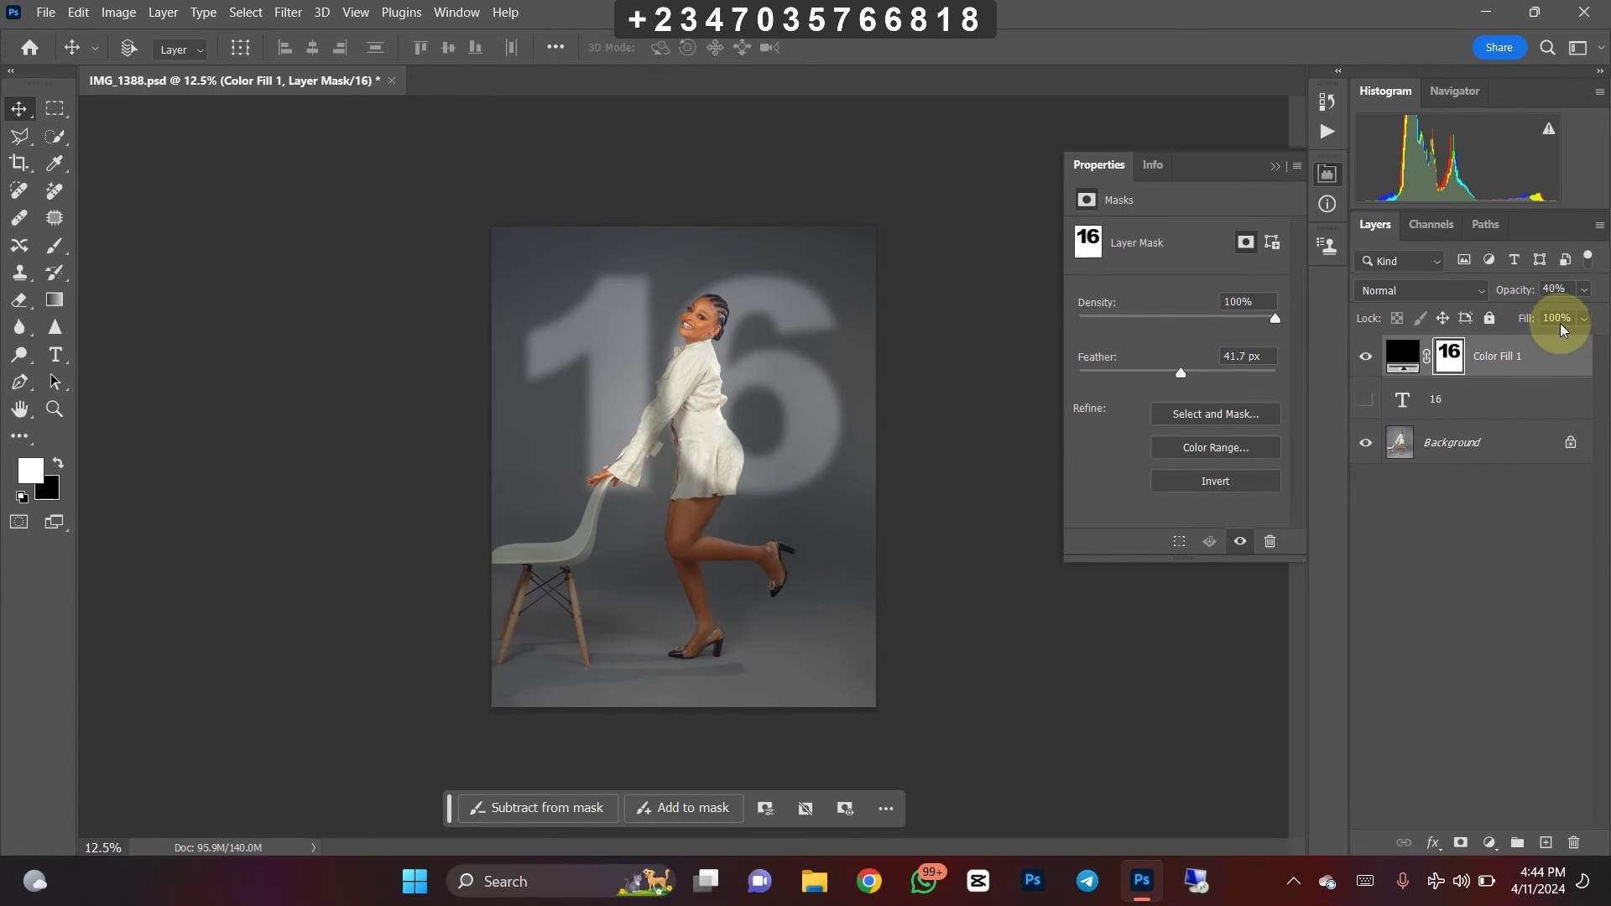
key(ctrl+plus)
key(ctrl+minus)
click(1366, 358)
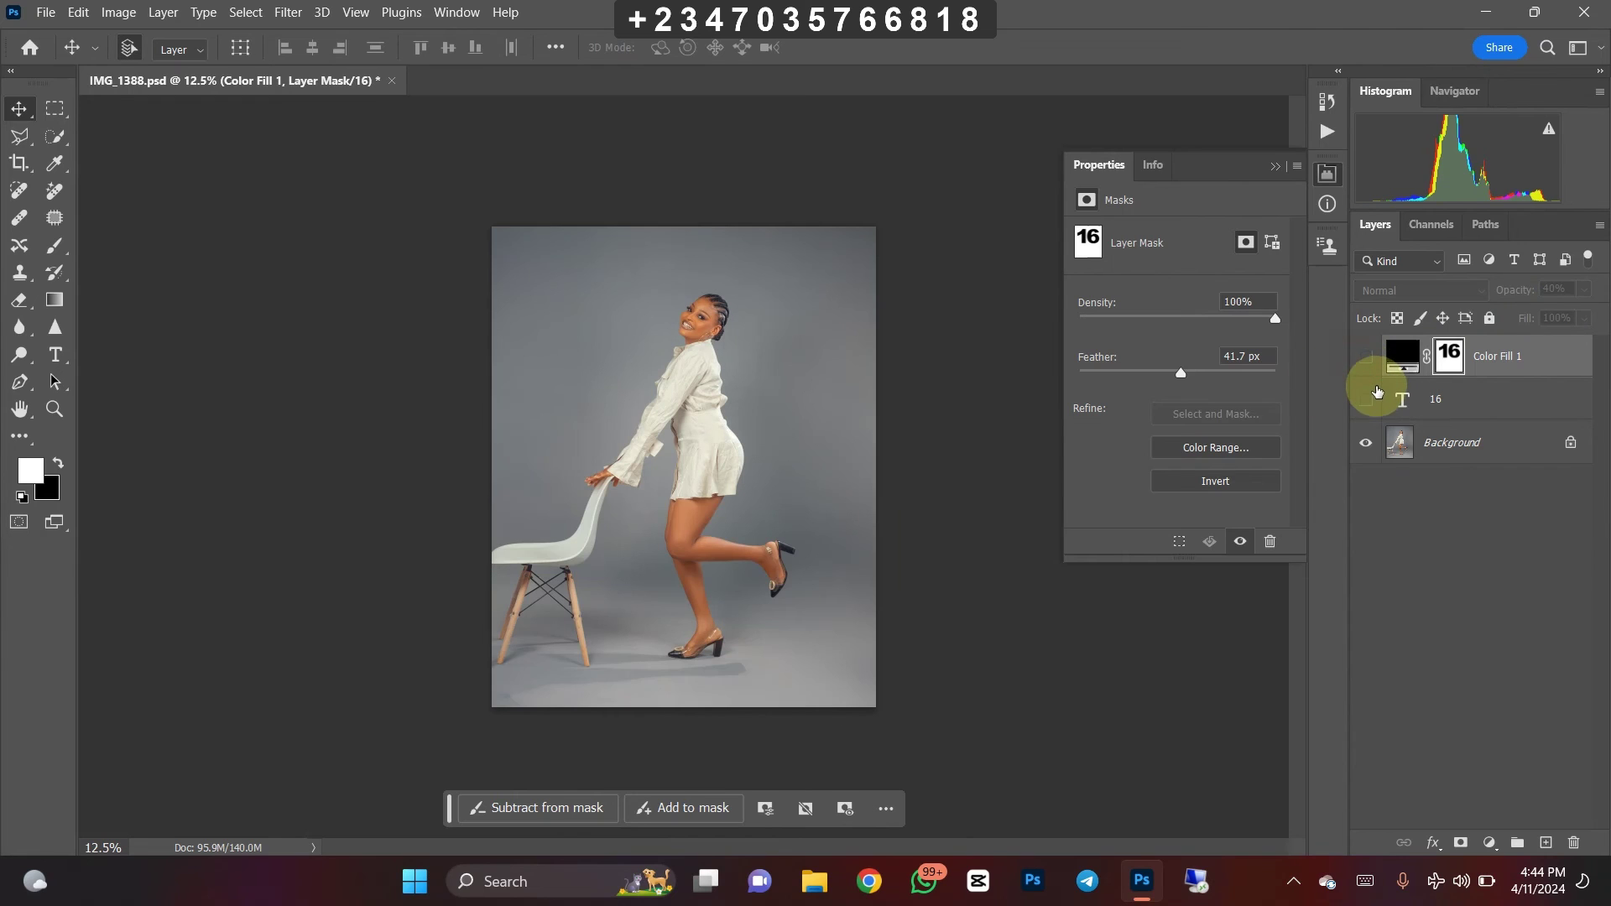
click(1365, 358)
key(ctrl+minus)
key(ctrl+plus)
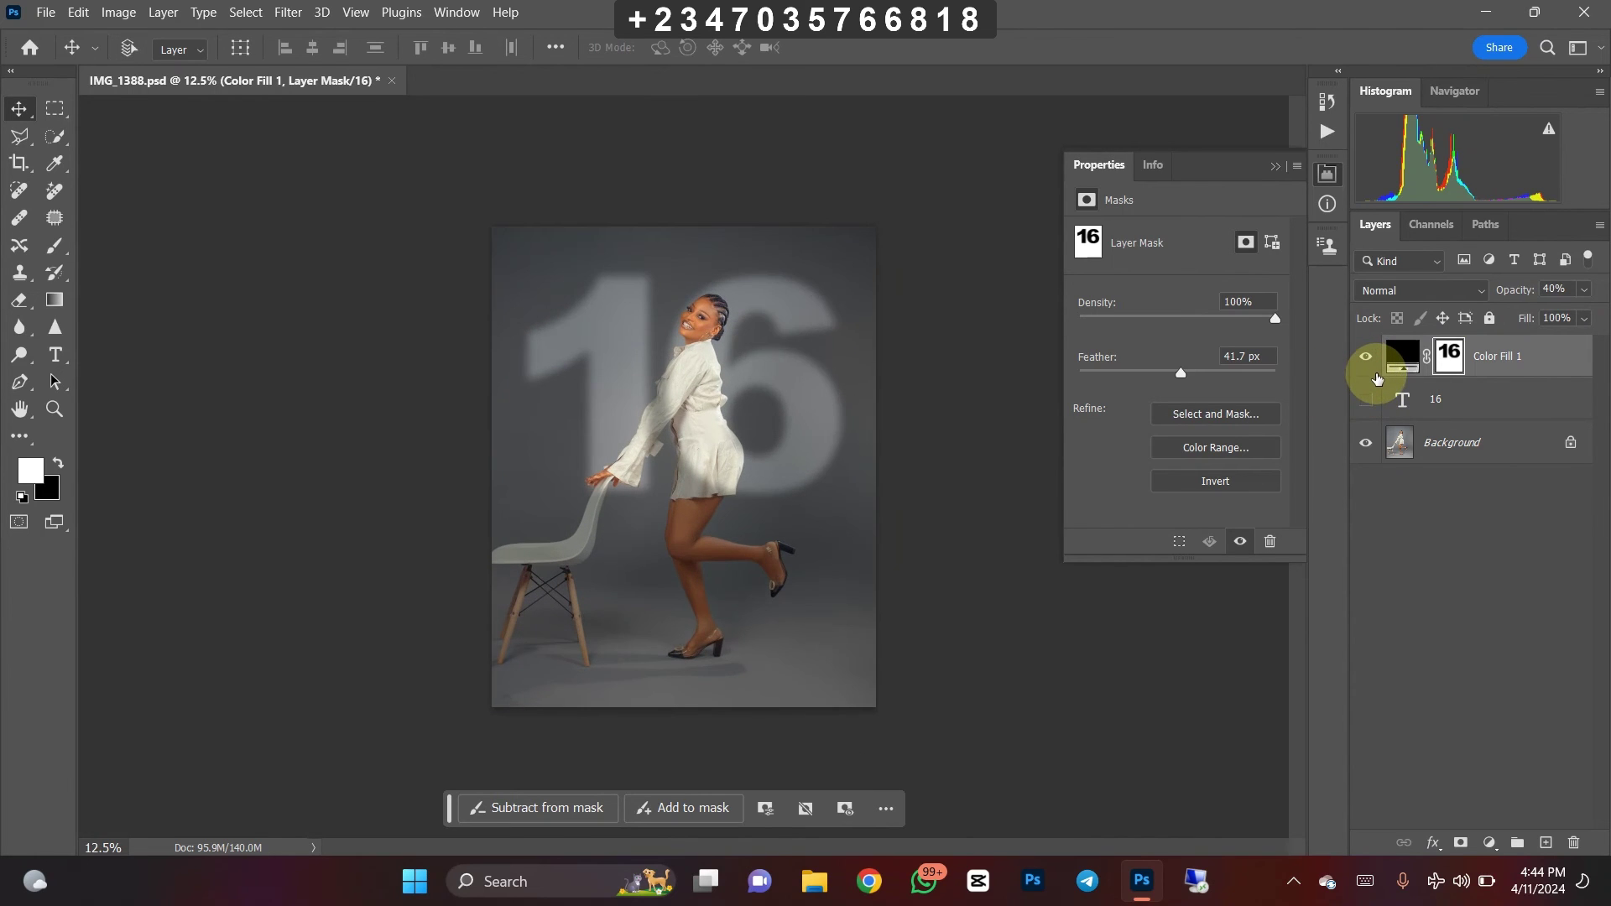